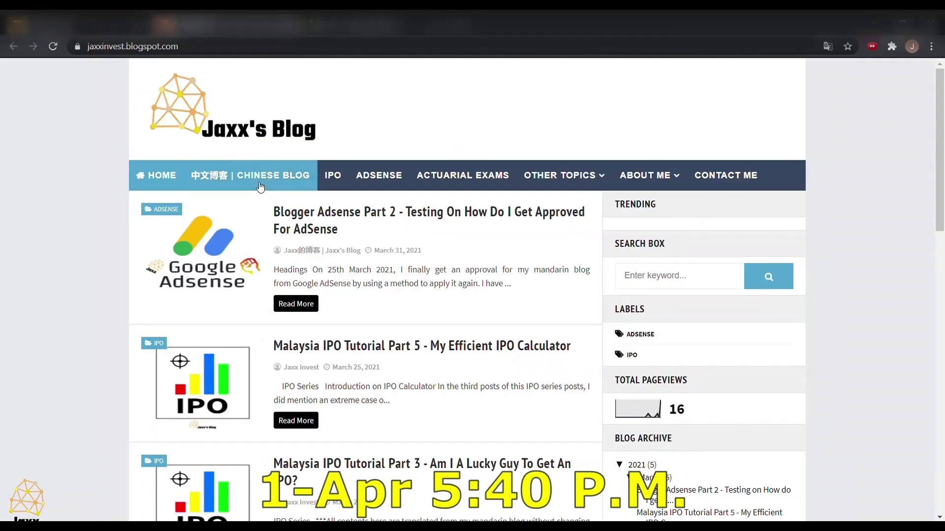
# Step: Compare the home pages of the Chinese blog jaxxsblog.blogspot.com and the English blog jaxxinvest.blogspot.com, checking for ads and menu topics
pyautogui.click(341, 14)
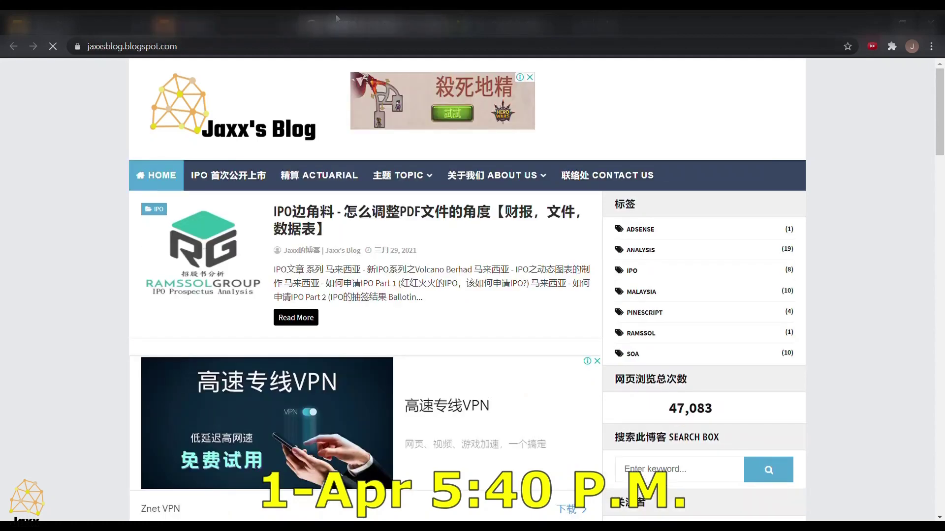
pyautogui.click(243, 17)
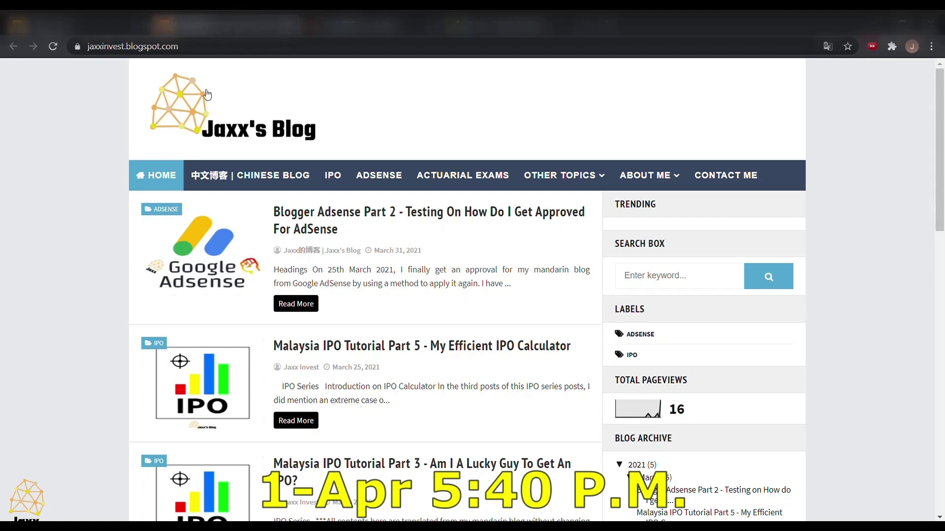
pyautogui.moveTo(530, 191)
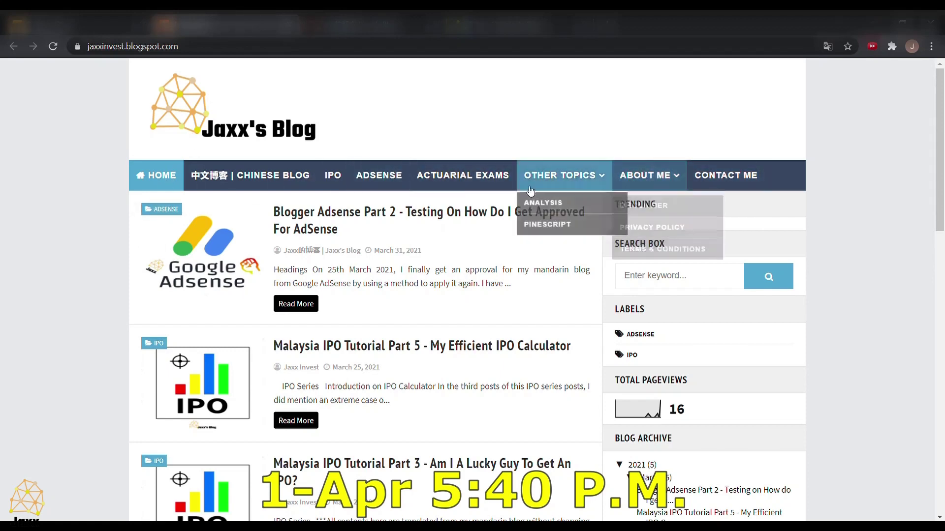
pyautogui.click(354, 17)
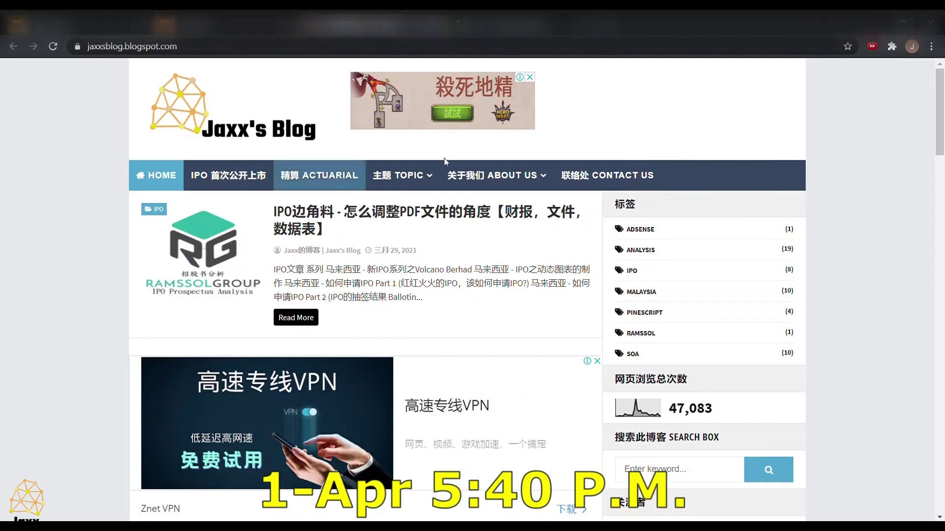
pyautogui.click(255, 18)
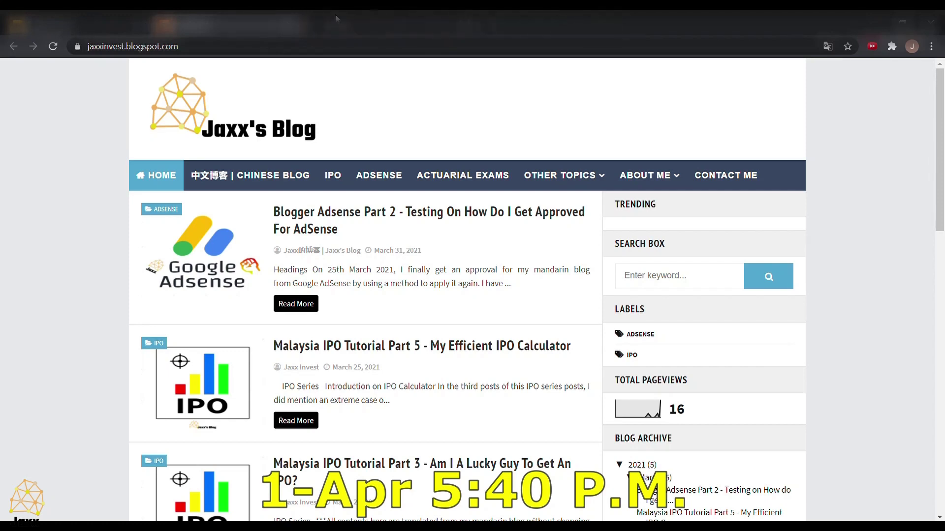
pyautogui.click(209, 49)
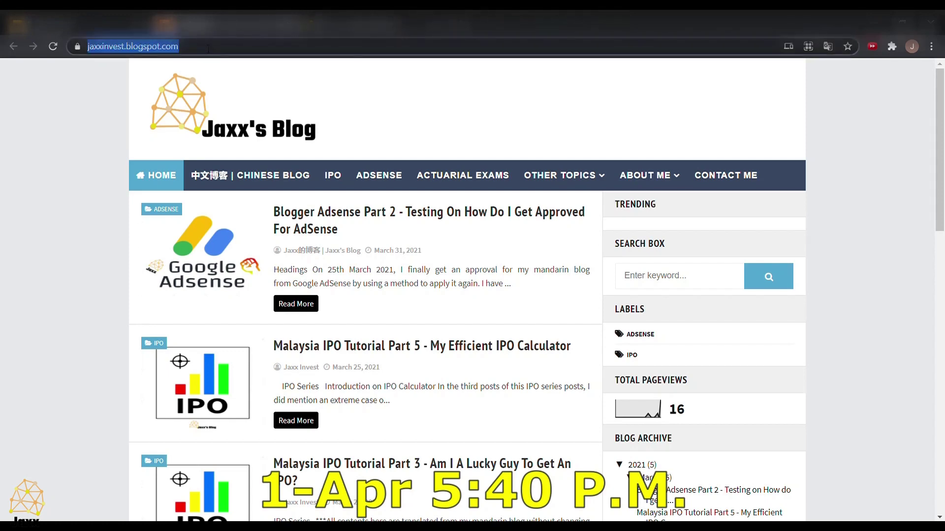
# Step: Open the Jaxx Invest blog's earnings page in Blogger and switch to the other Google account
pyautogui.click(96, 22)
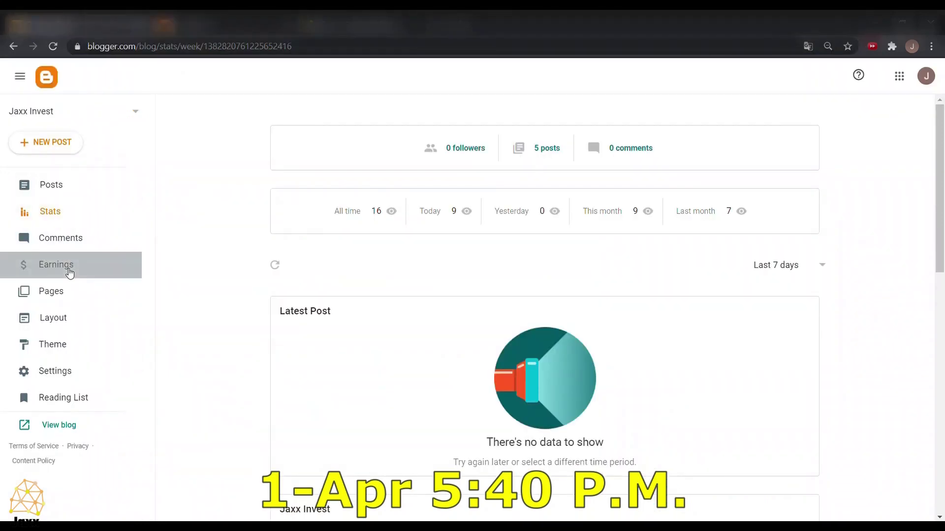
pyautogui.click(70, 274)
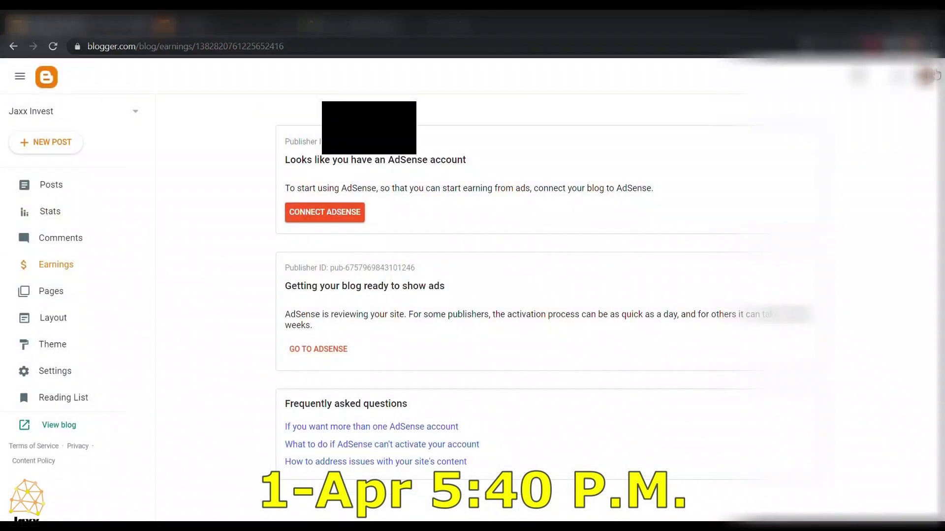
pyautogui.click(935, 75)
pyautogui.click(886, 238)
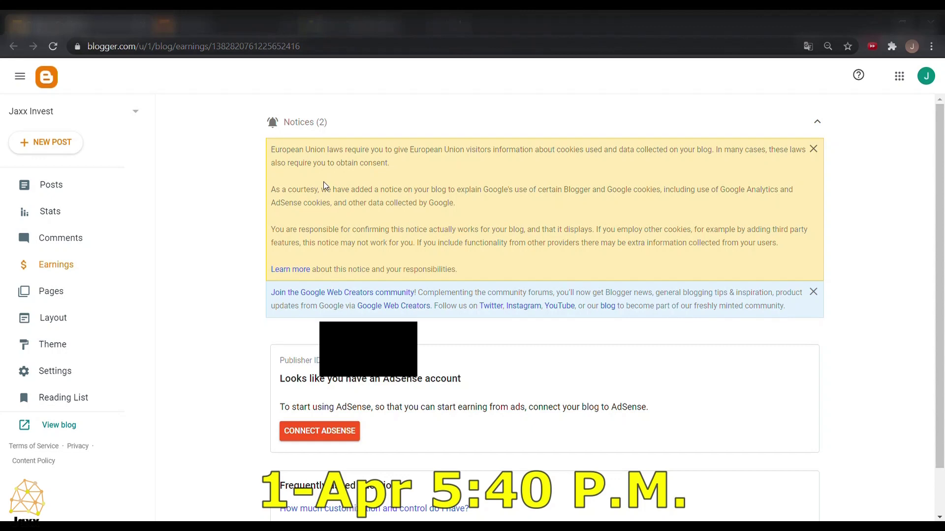
# Step: Connect the blog to the existing AdSense account and copy the domain name jaxxinvest.blogspot.com from the notice
pyautogui.scroll(-1, 275, 217)
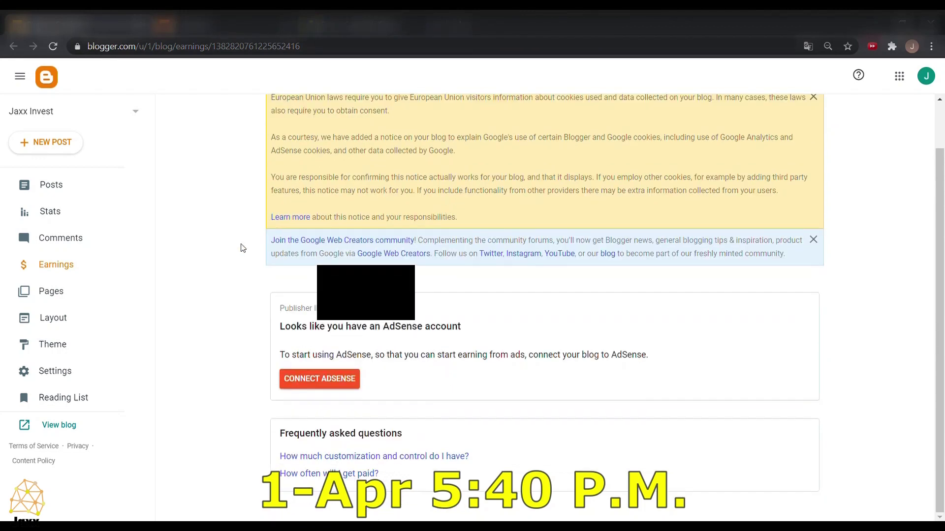
pyautogui.click(331, 383)
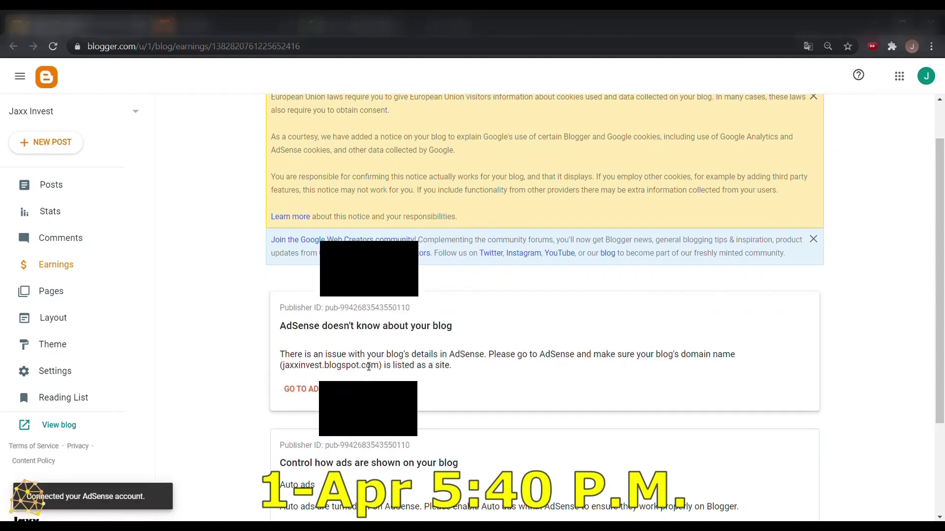
pyautogui.scroll(-3, 369, 367)
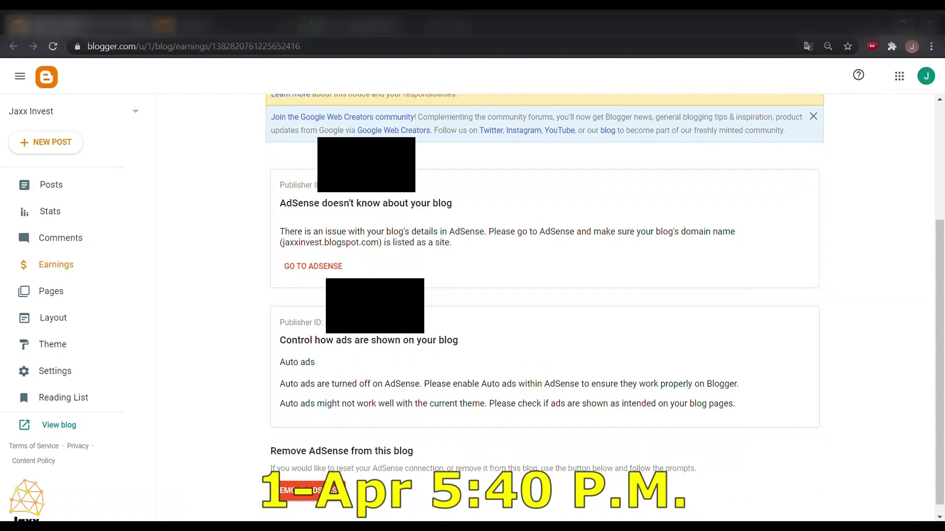
pyautogui.moveTo(379, 243); pyautogui.dragTo(284, 243)
pyautogui.hotkey('ctrl', 'c')
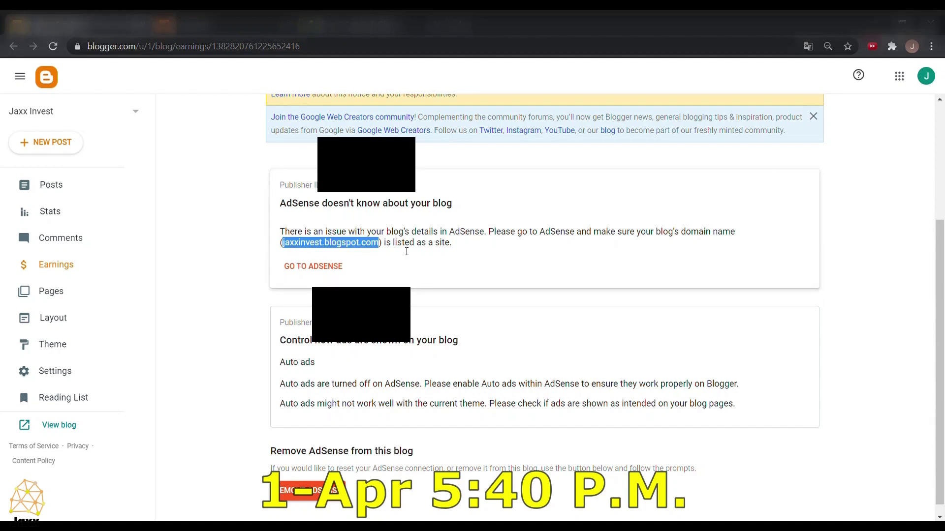
# Step: Add jaxxinvest.blogspot.com as a new site in Google AdSense and request its review
pyautogui.click(77, 295)
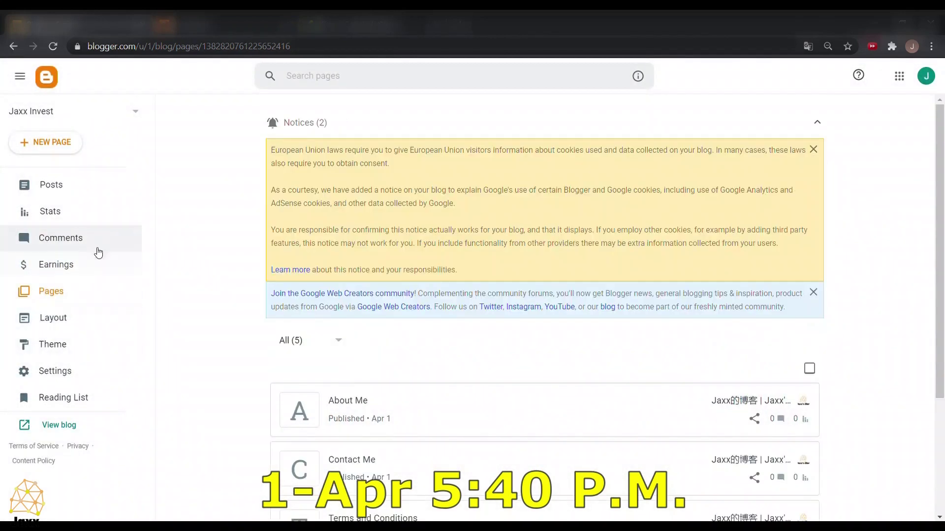
pyautogui.click(78, 271)
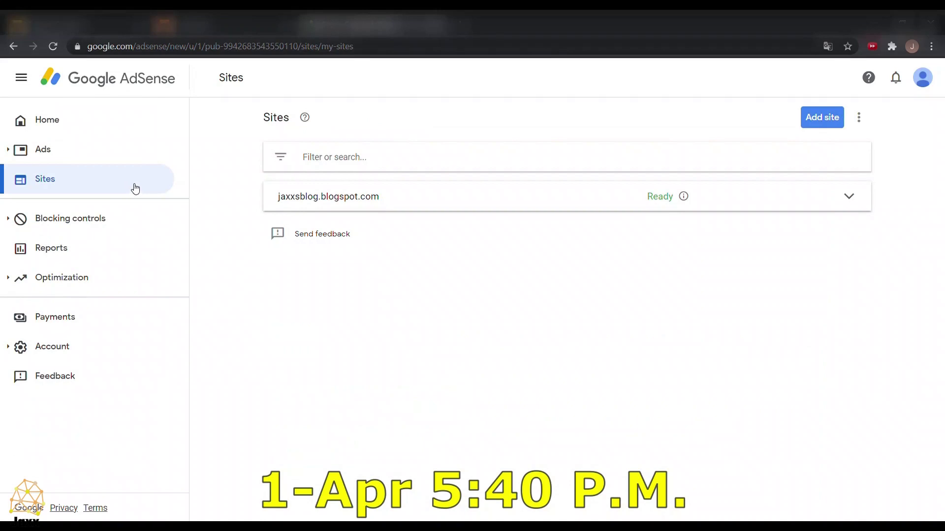
pyautogui.click(820, 127)
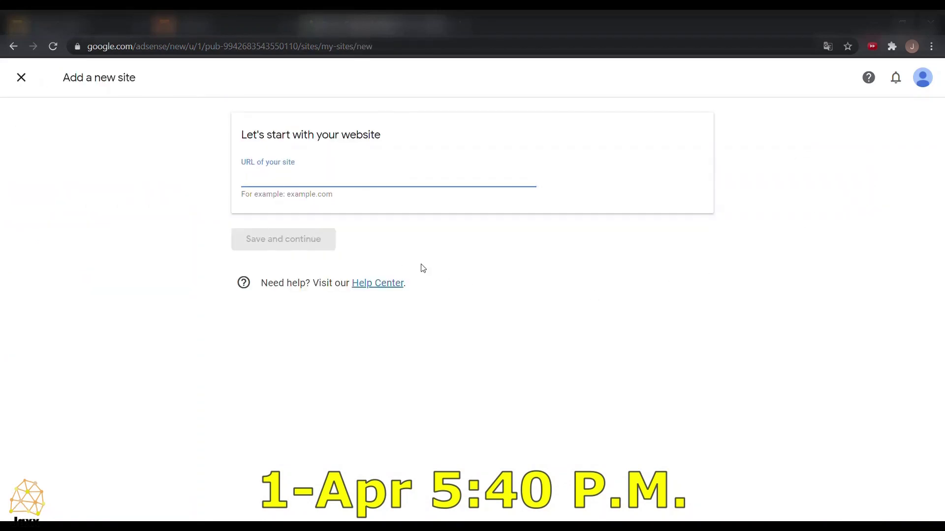
pyautogui.hotkey('ctrl', 'v')
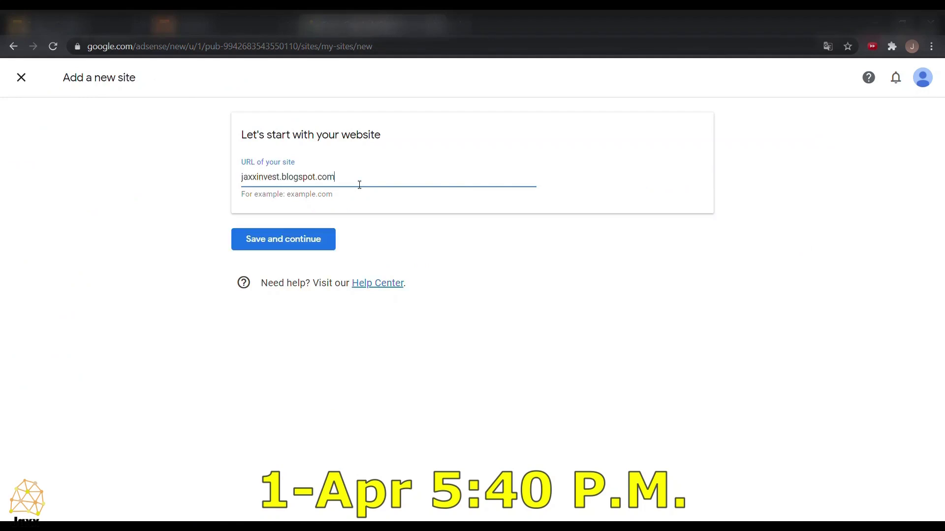
pyautogui.click(297, 238)
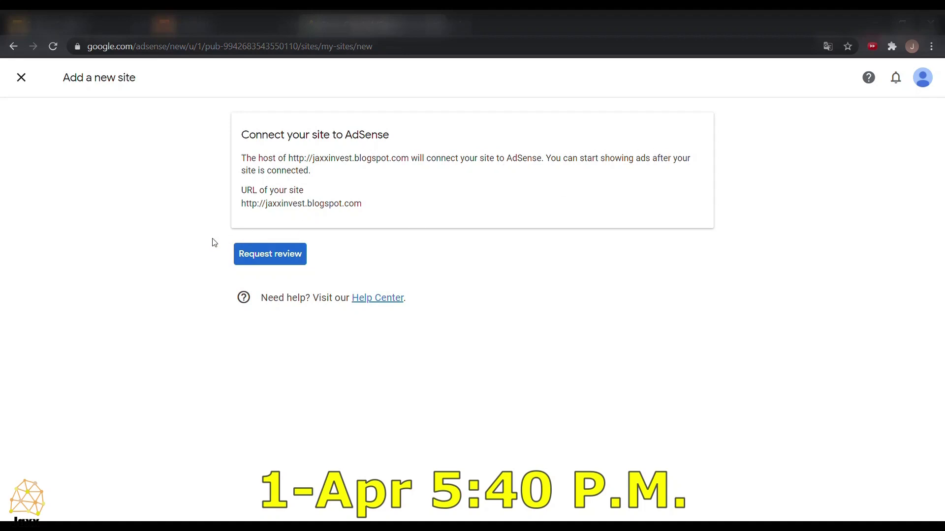
pyautogui.click(277, 261)
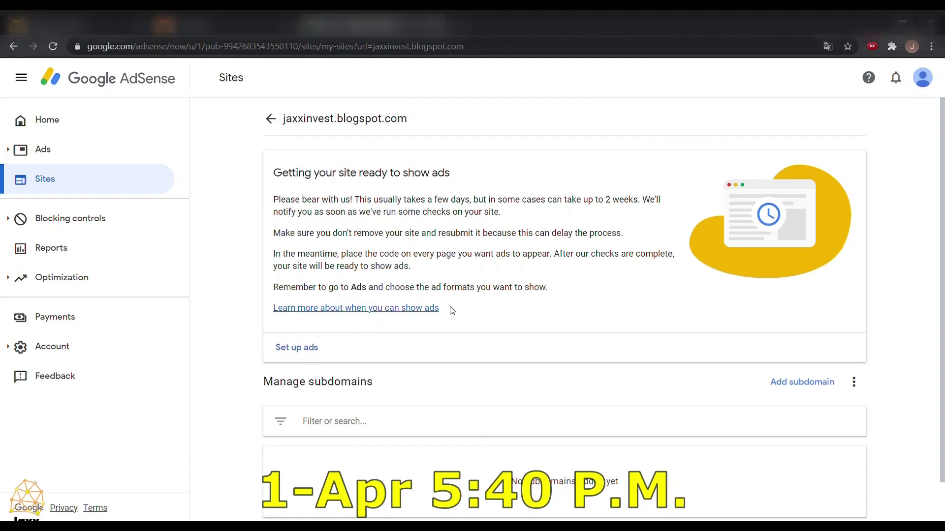
# Step: Examine the site's review information in AdSense, and the connection status and ad controls on the reloaded Blogger earnings page
pyautogui.scroll(-1, 456, 307)
pyautogui.scroll(1, 461, 284)
pyautogui.click(121, 22)
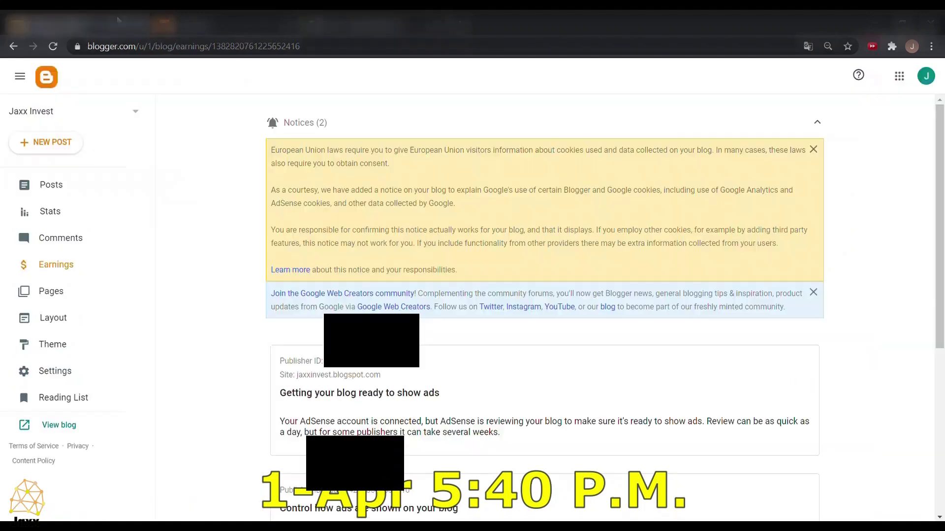
pyautogui.scroll(-1, 439, 229)
pyautogui.scroll(-3, 439, 229)
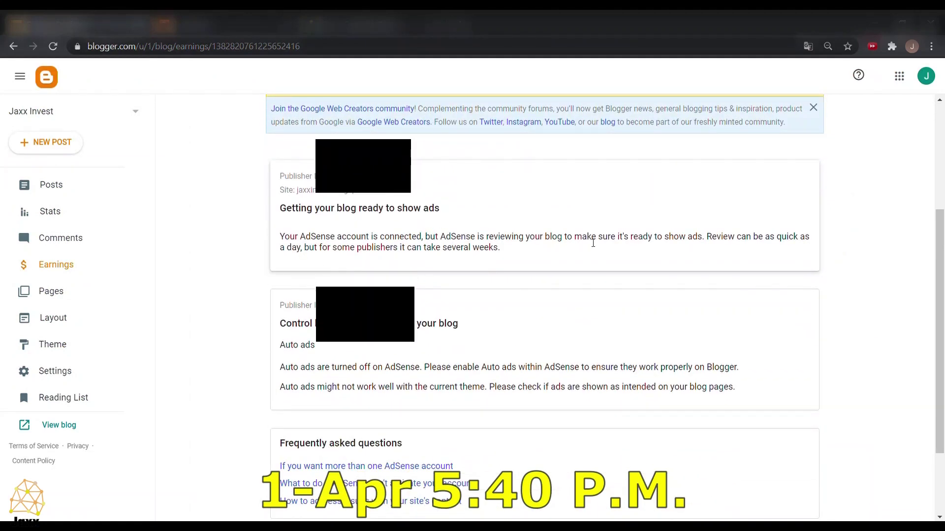
pyautogui.click(392, 47)
pyautogui.press('Return')
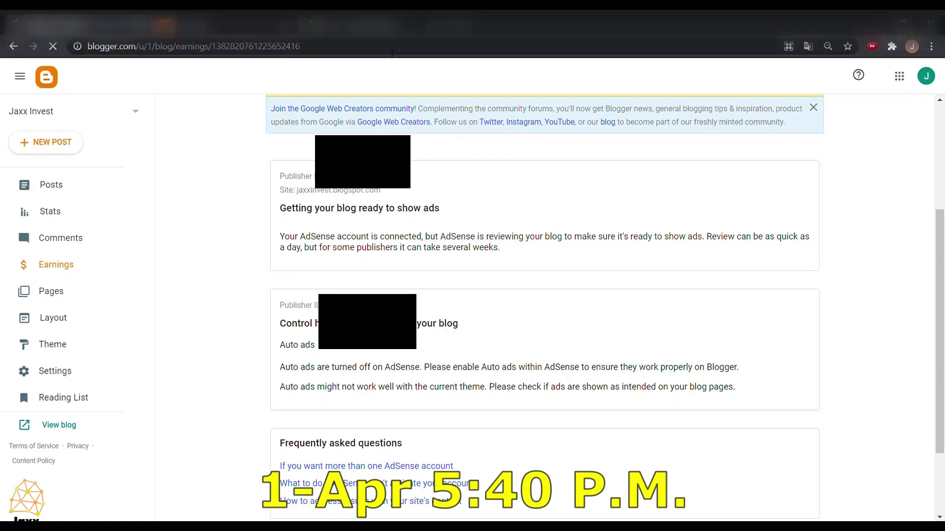
pyautogui.scroll(-4, 295, 246)
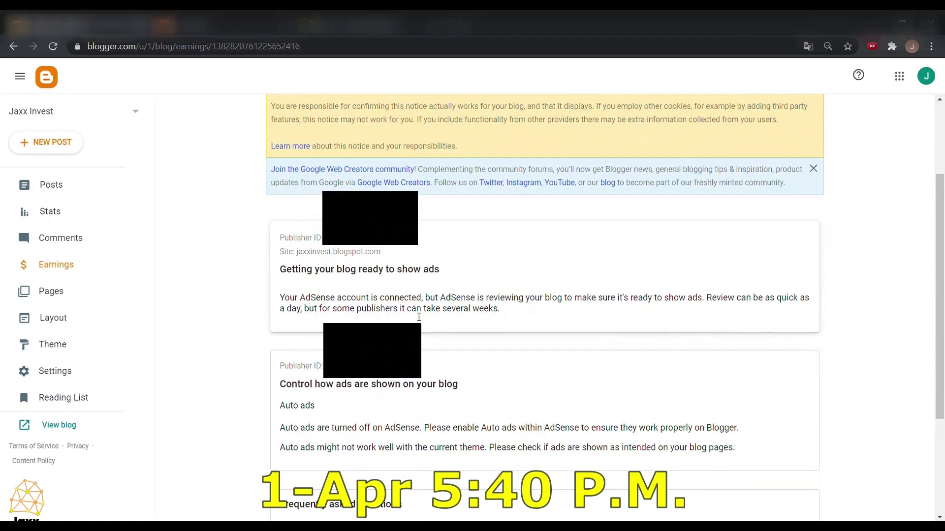
pyautogui.scroll(-3, 395, 319)
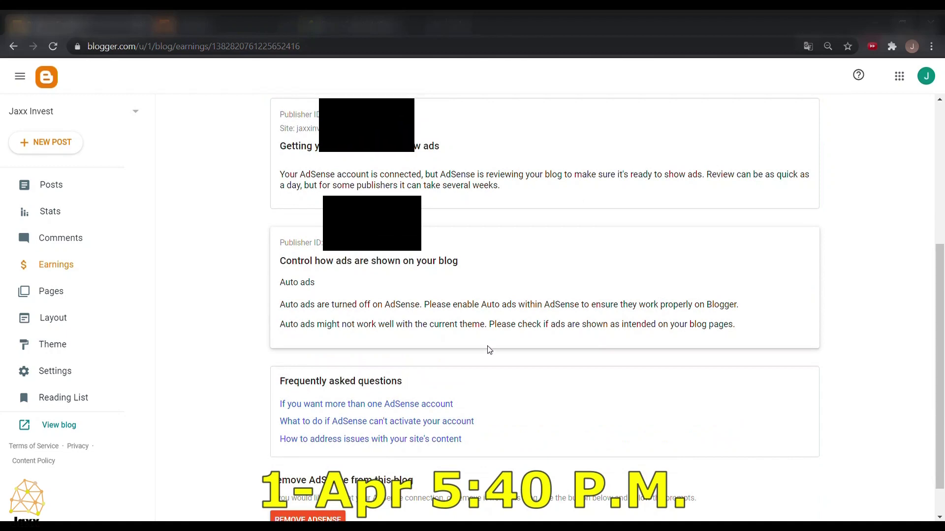
pyautogui.scroll(-1, 489, 348)
pyautogui.scroll(7, 488, 348)
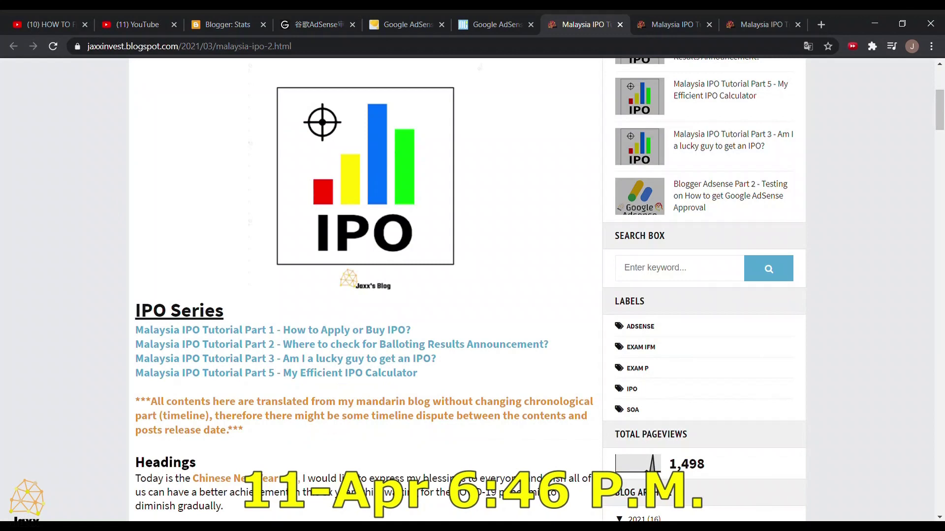
# Step: Open Malaysia IPO Tutorial Part 2 from the post's IPO Series list in a separate tab
pyautogui.scroll(5, 346, 437)
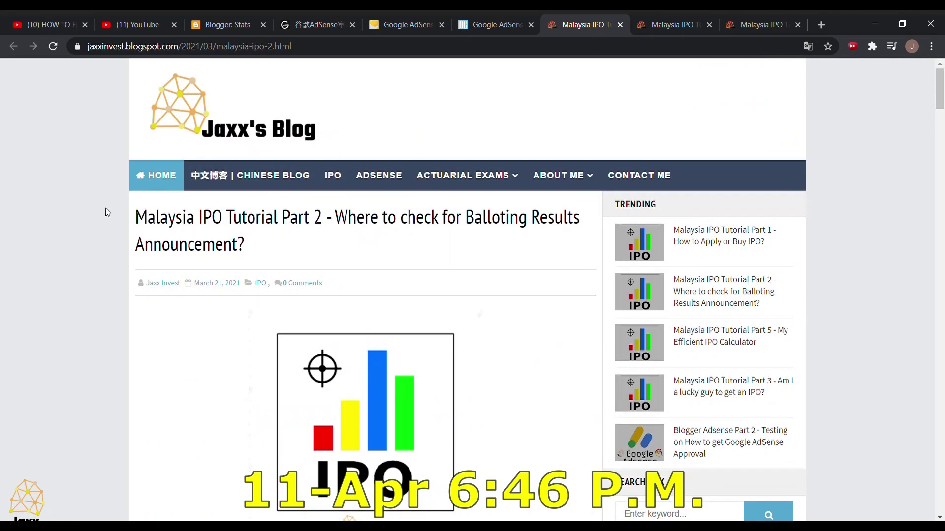
pyautogui.scroll(-7, 113, 210)
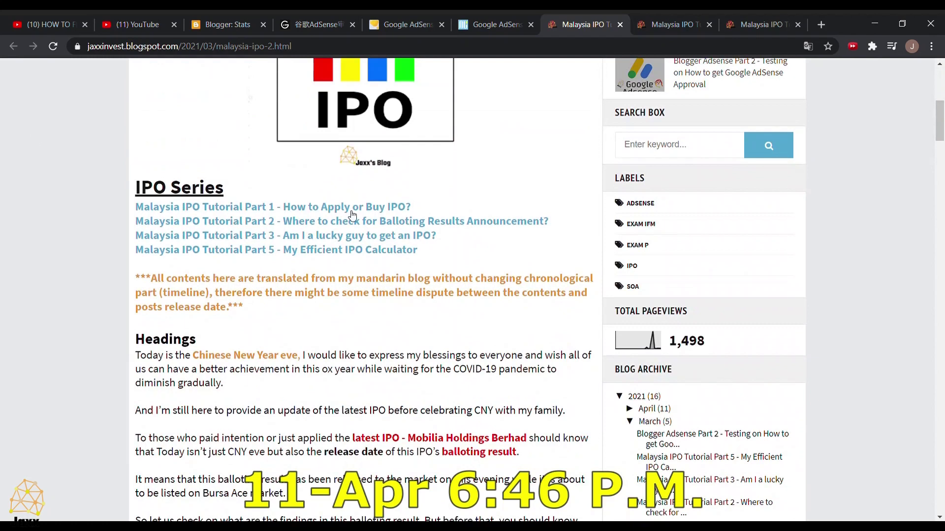
pyautogui.middleClick(362, 221)
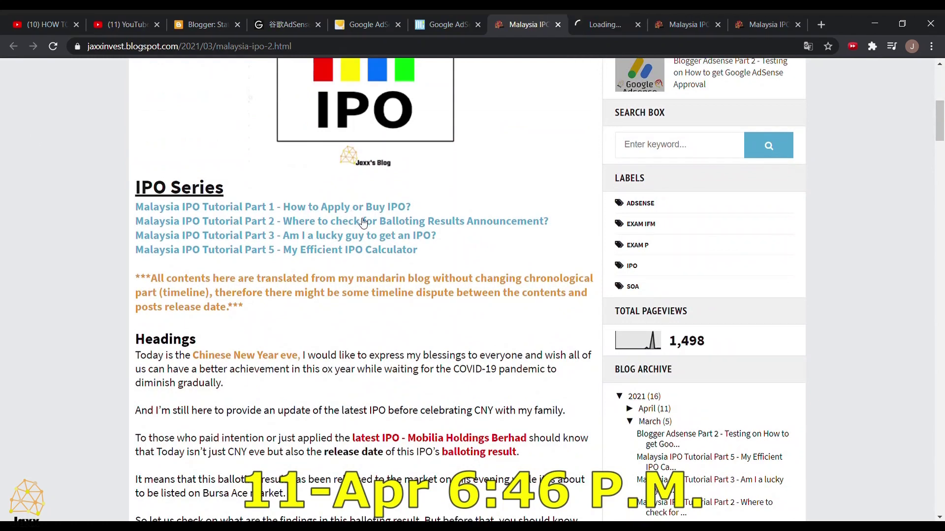
# Step: Check in the blog's Blogger stats whether tracking of your own pageviews is disabled
pyautogui.click(211, 20)
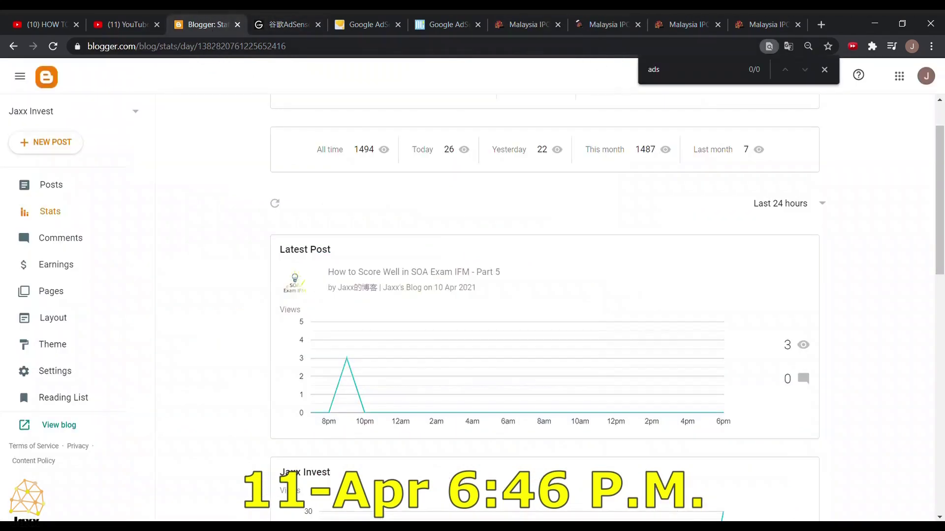
pyautogui.scroll(-15, 468, 394)
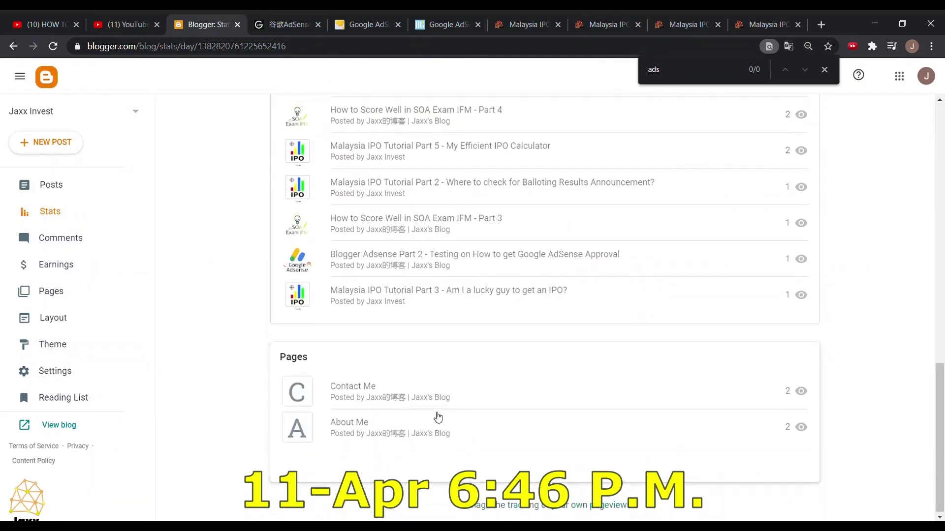
pyautogui.click(500, 506)
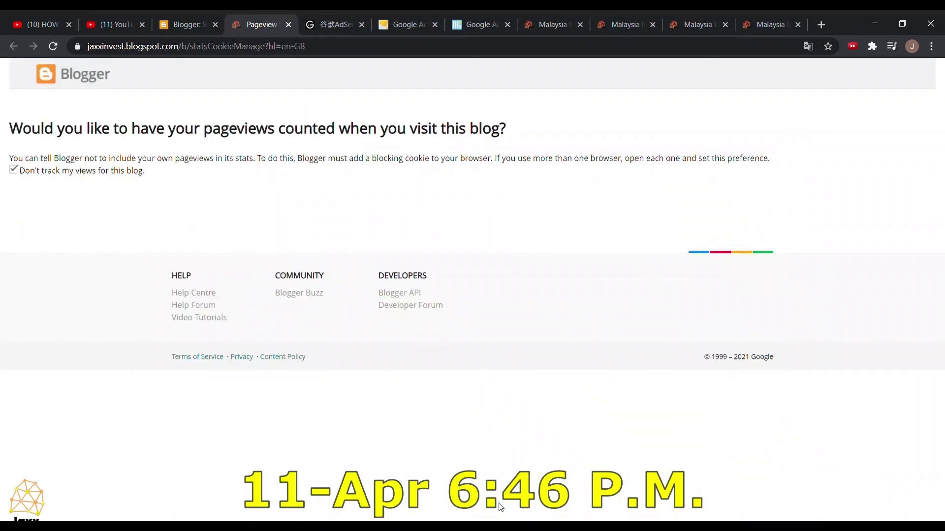
pyautogui.click(288, 25)
# Step: Return to the Malaysia IPO Tutorial Part 2 post and close the other Malaysia IPO Tutorial tabs
pyautogui.click(542, 16)
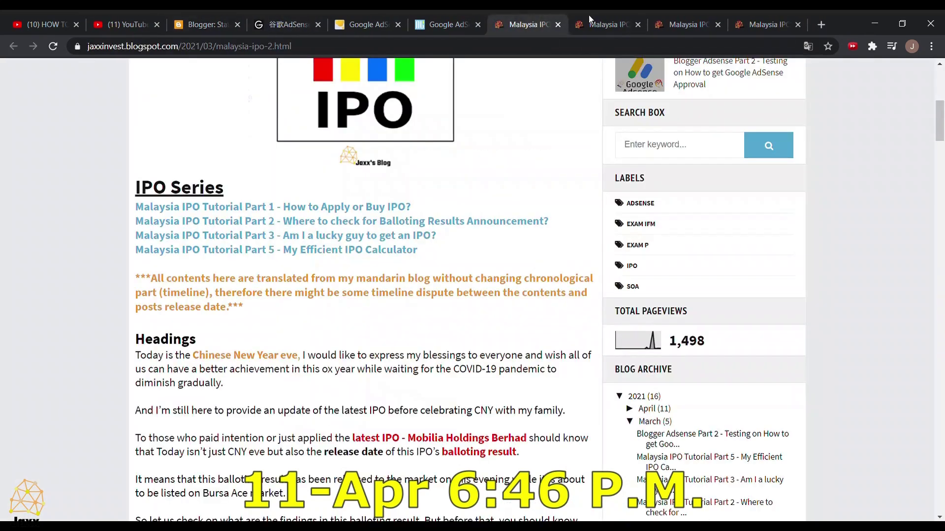
pyautogui.click(638, 25)
pyautogui.click(638, 24)
pyautogui.click(638, 24)
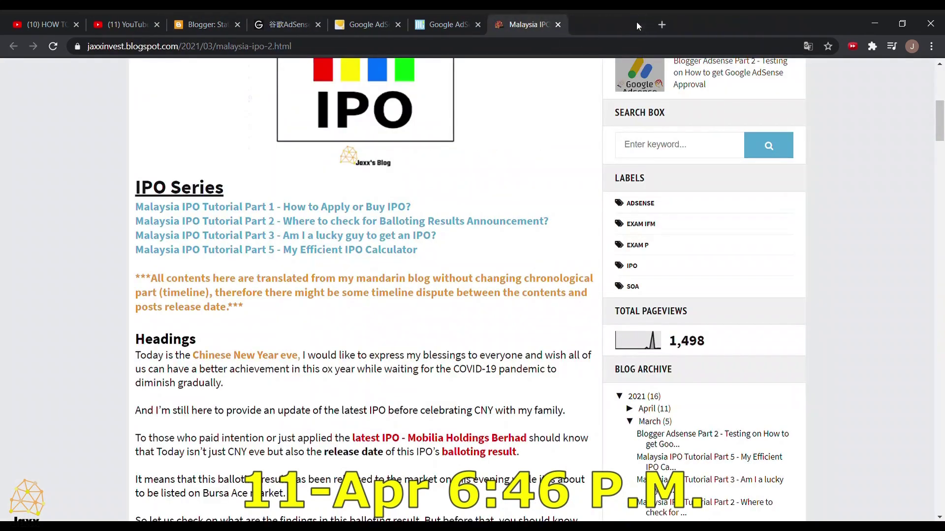
# Step: Open the tutorials in the post's IPO Series list in separate tabs and bring up Part 1
pyautogui.middleClick(362, 211)
pyautogui.middleClick(362, 235)
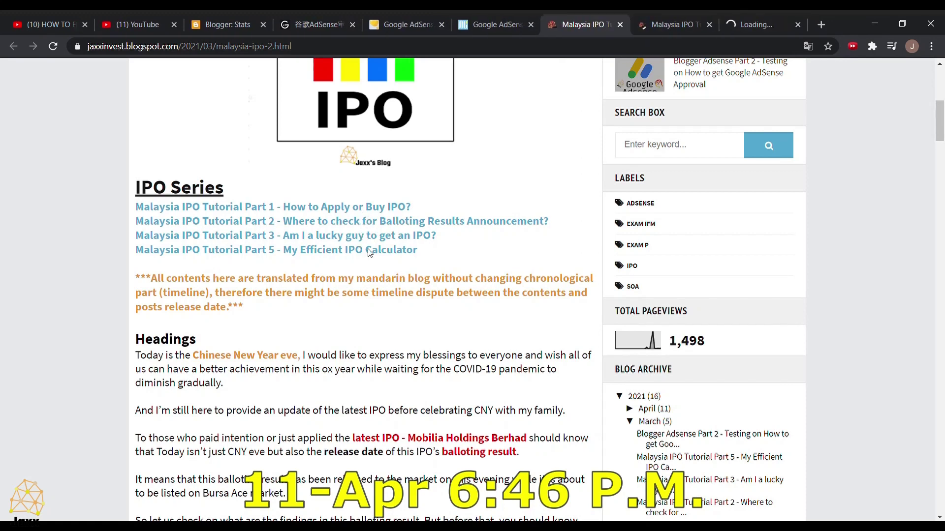
pyautogui.middleClick(370, 251)
pyautogui.click(572, 28)
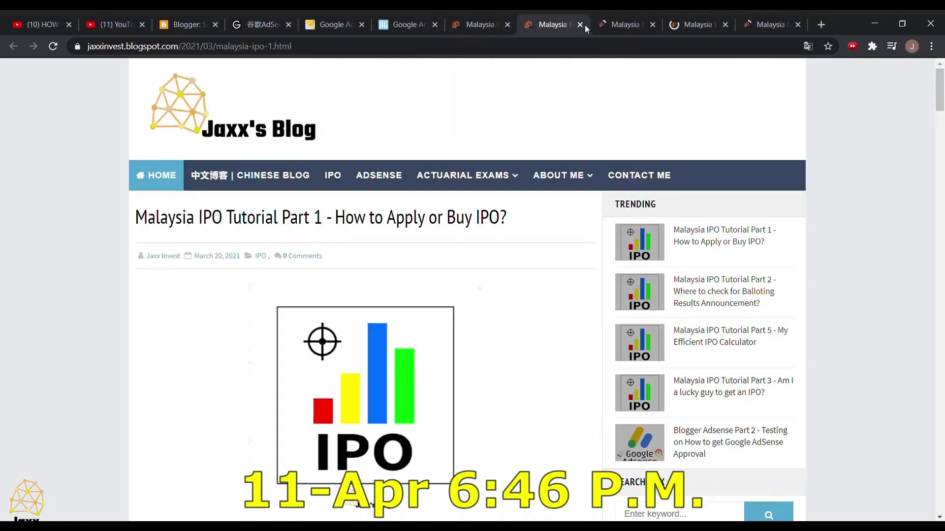
# Step: Check the tutorial pages opened from the IPO Series list, including Parts 3 and 5, and close their tabs
pyautogui.click(635, 25)
pyautogui.click(691, 15)
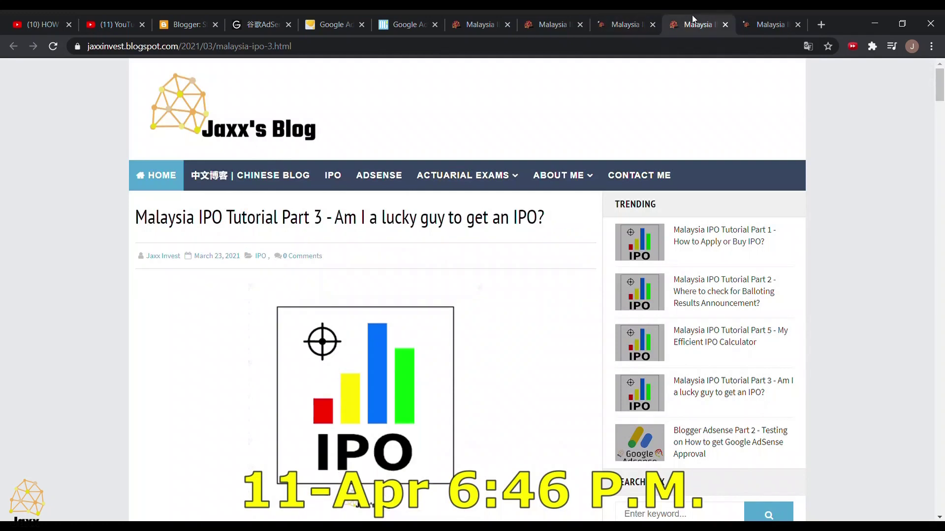
pyautogui.click(751, 17)
pyautogui.click(584, 26)
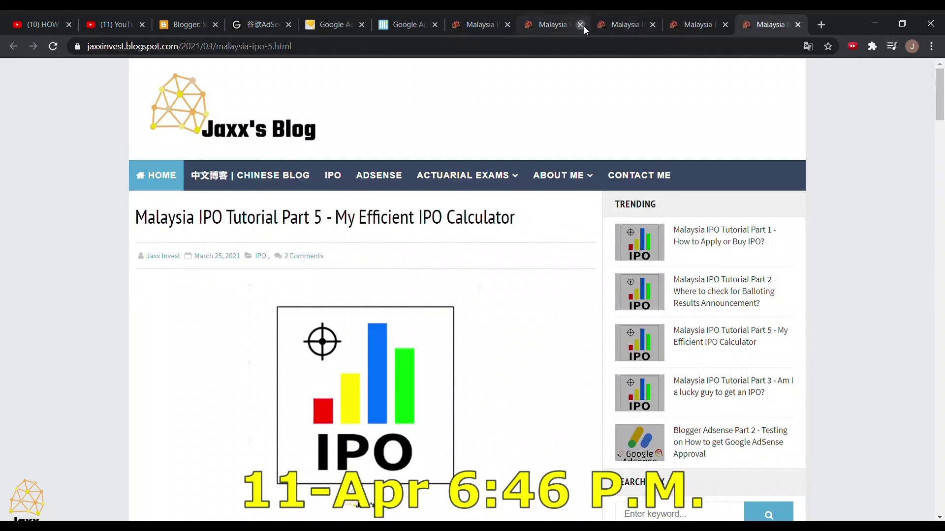
pyautogui.click(584, 25)
pyautogui.click(584, 26)
pyautogui.click(583, 26)
# Step: Test the Bursa Malaysia link in the Malaysia IPO Tutorial Part 2 post and close the page it opens
pyautogui.scroll(-5, 502, 202)
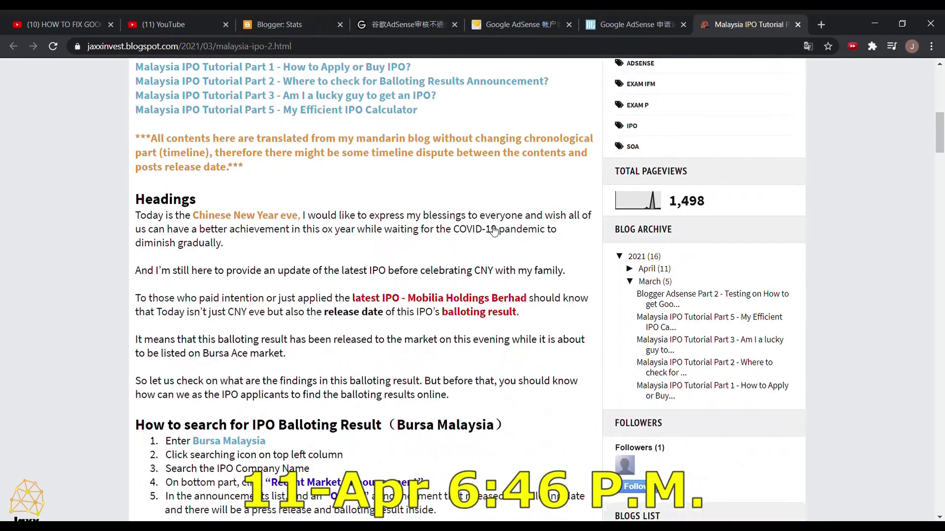
pyautogui.scroll(4, 447, 215)
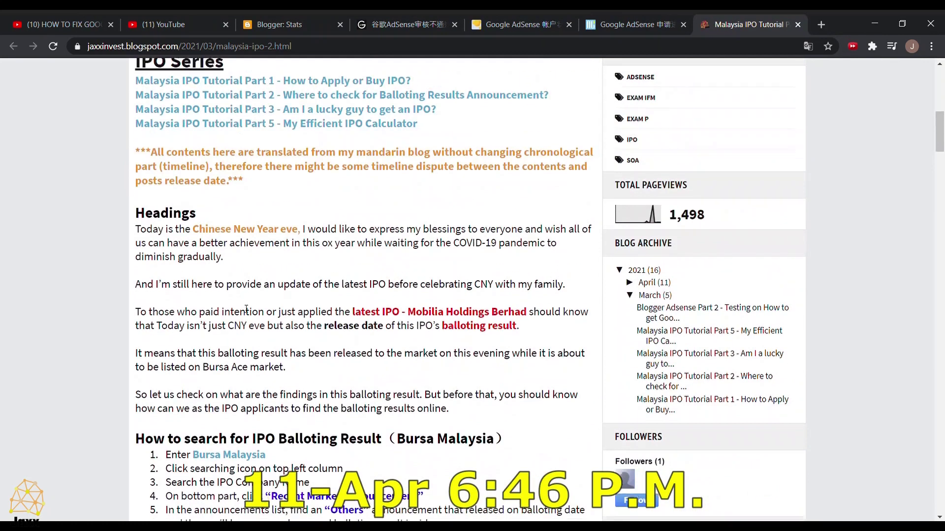
pyautogui.scroll(-4, 232, 330)
pyautogui.middleClick(238, 336)
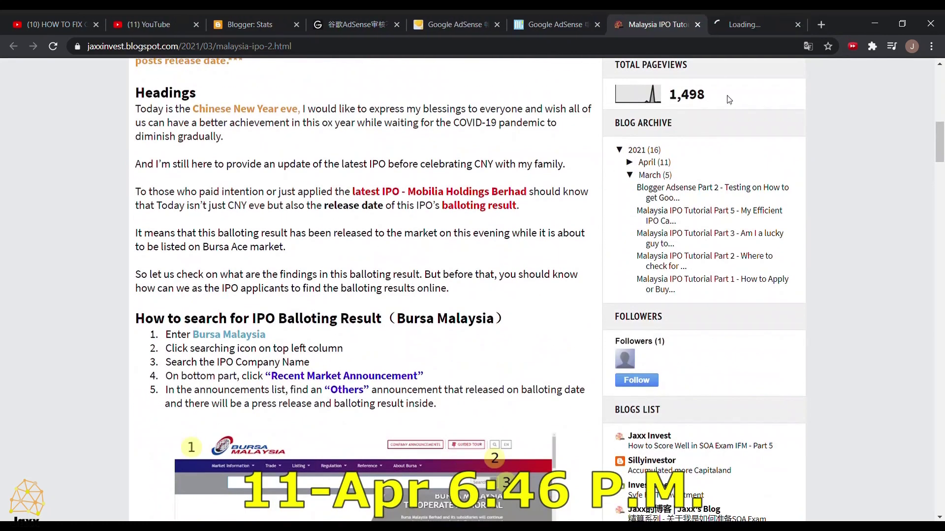
pyautogui.click(752, 23)
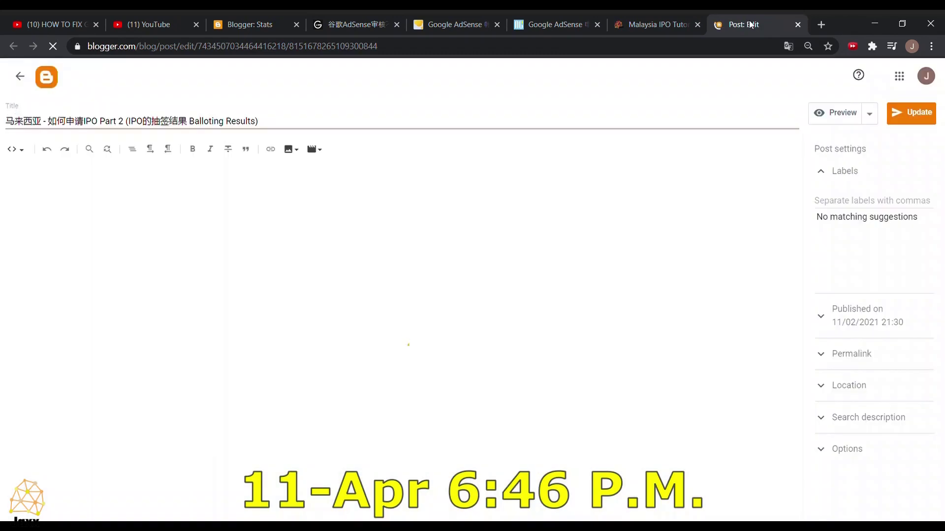
pyautogui.click(797, 25)
# Step: Test the post's Tricor Investor & Issuing House and Malaysian Issuing House links, closing each page they open
pyautogui.scroll(-15, 514, 245)
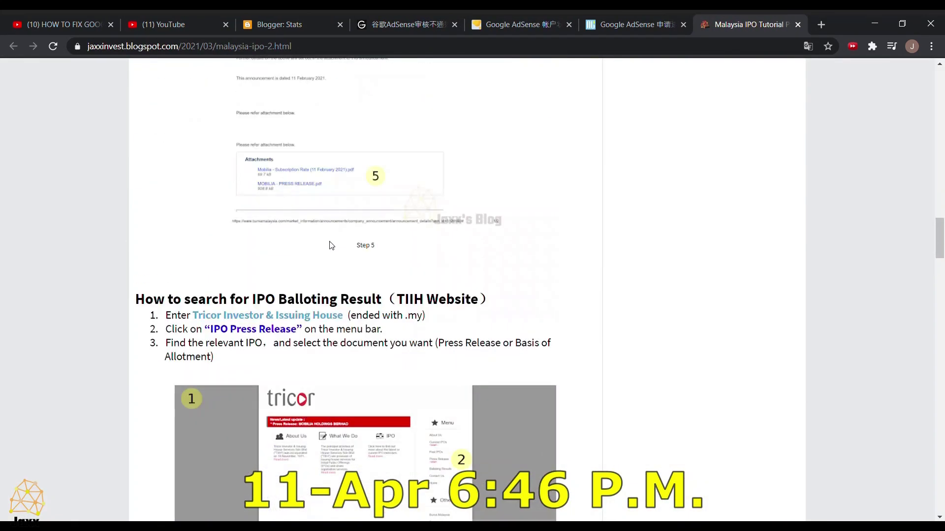
pyautogui.middleClick(316, 317)
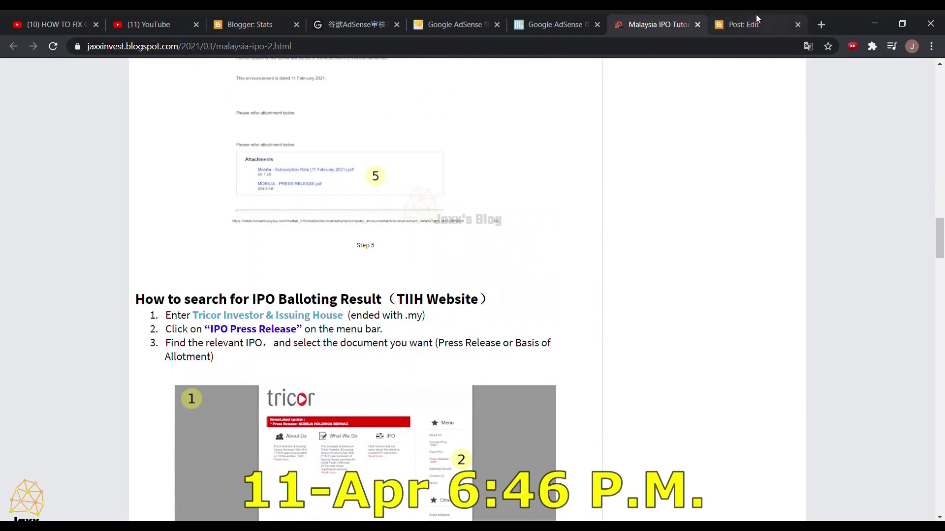
pyautogui.click(797, 25)
pyautogui.scroll(-16, 529, 172)
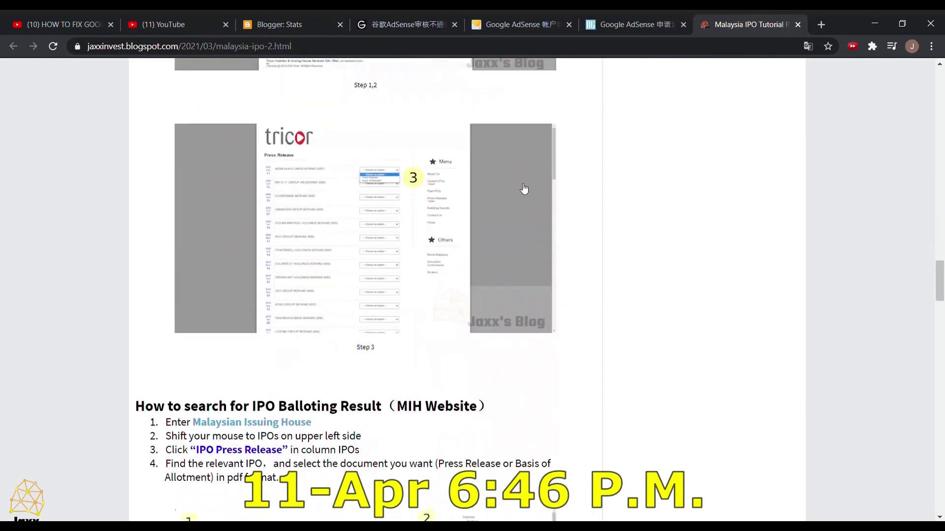
pyautogui.scroll(1, 402, 194)
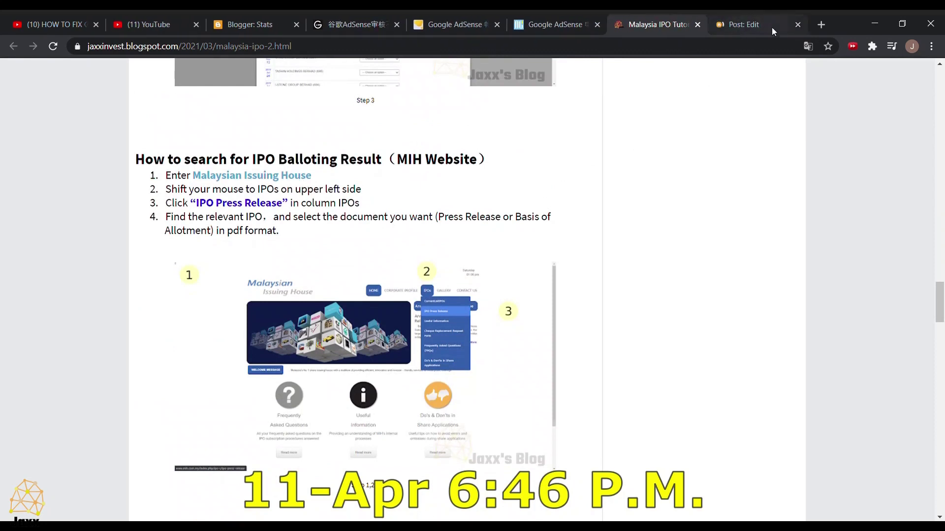
pyautogui.click(797, 24)
# Step: Open The Star's Mobilia IPO article from the link in the post's analysis section, check it, and close it
pyautogui.scroll(-15, 538, 162)
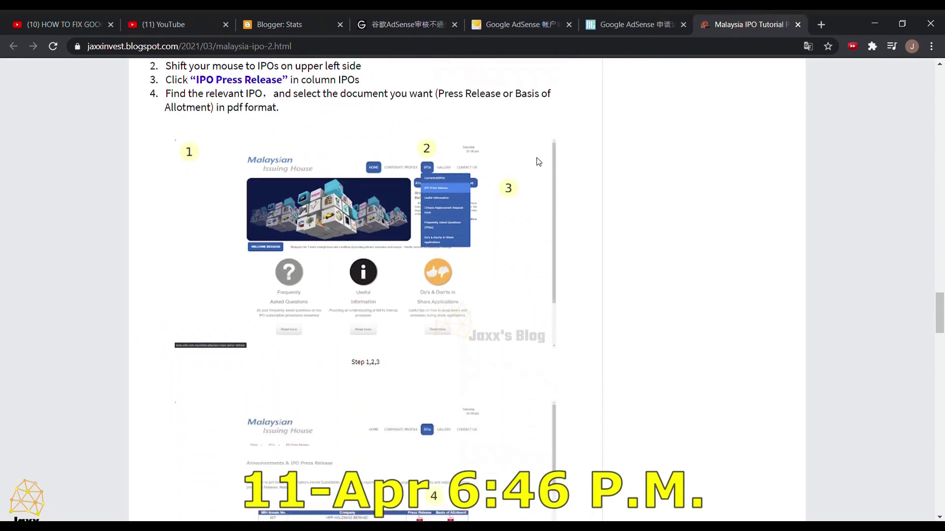
pyautogui.scroll(-7, 540, 165)
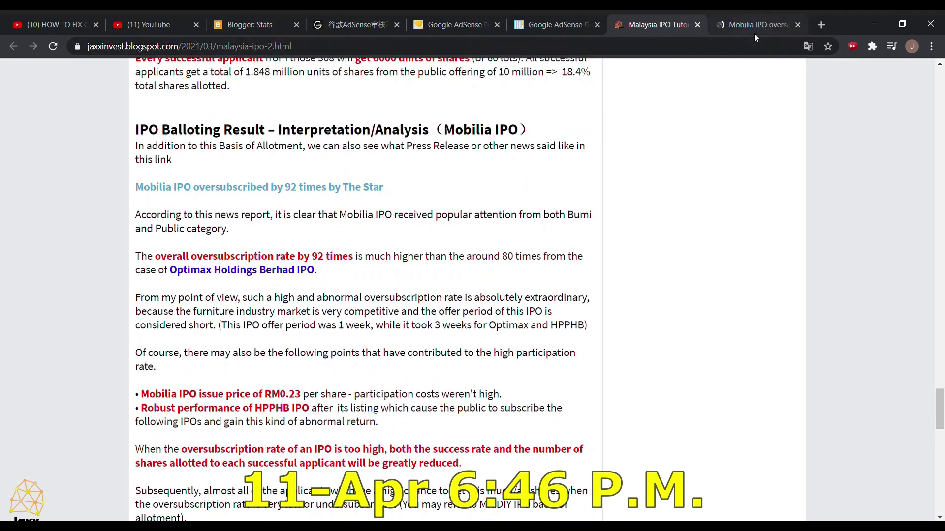
pyautogui.click(785, 26)
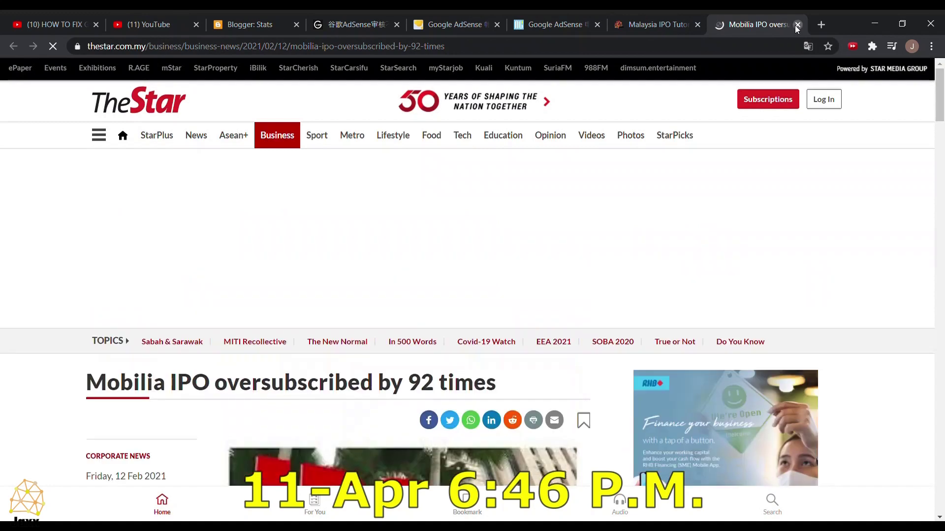
pyautogui.click(797, 26)
# Step: Look over the rest of the Part 2 post and open Malaysia IPO Tutorial Part 3 from its IPO Series list
pyautogui.scroll(-6, 488, 266)
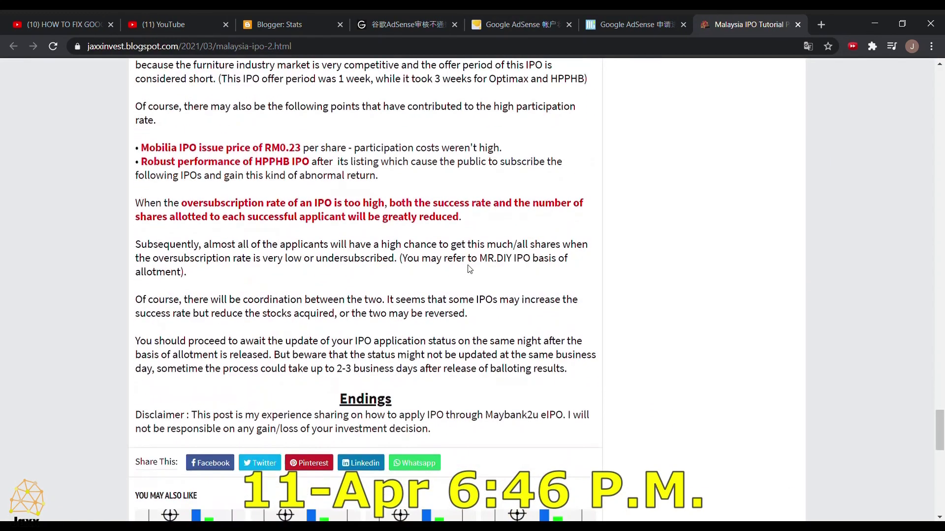
pyautogui.scroll(6, 473, 266)
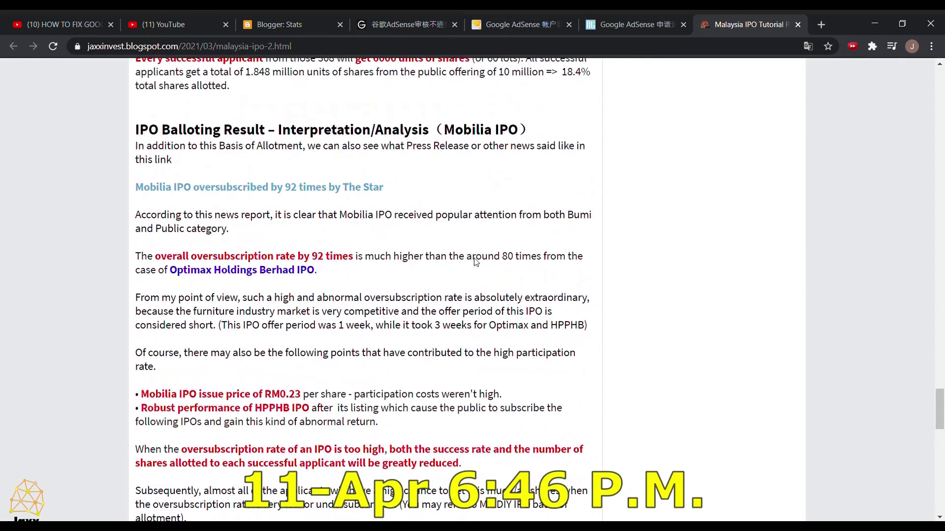
pyautogui.scroll(20, 404, 231)
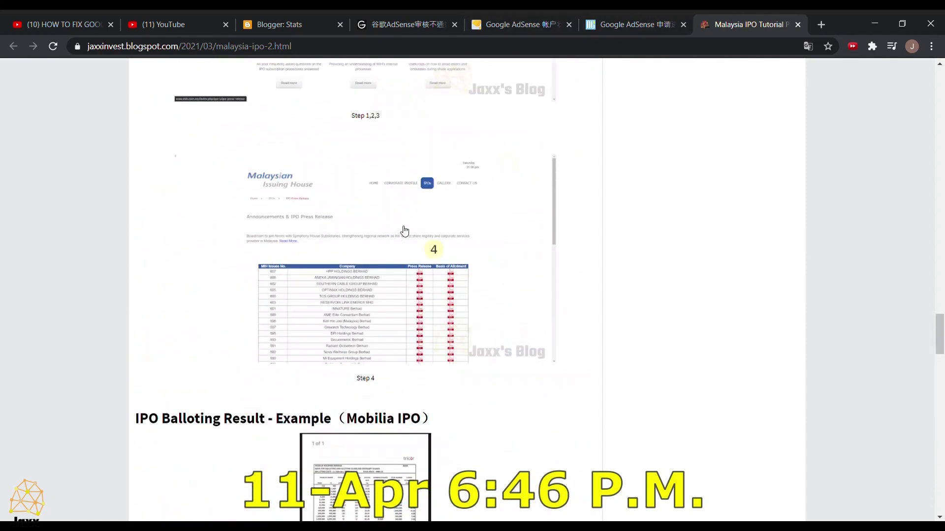
pyautogui.scroll(15, 404, 231)
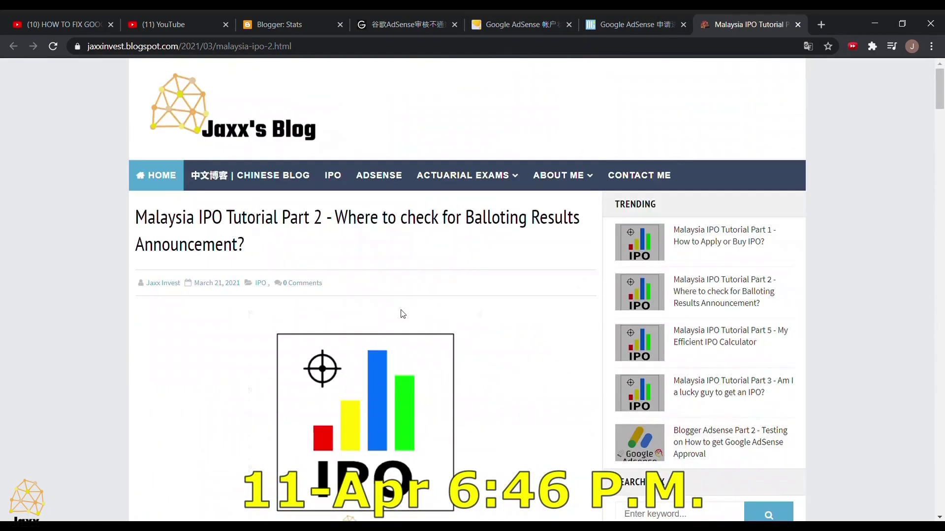
pyautogui.scroll(-6, 401, 312)
pyautogui.keyDown('ctrl'); pyautogui.click(385, 302); pyautogui.keyUp('ctrl')
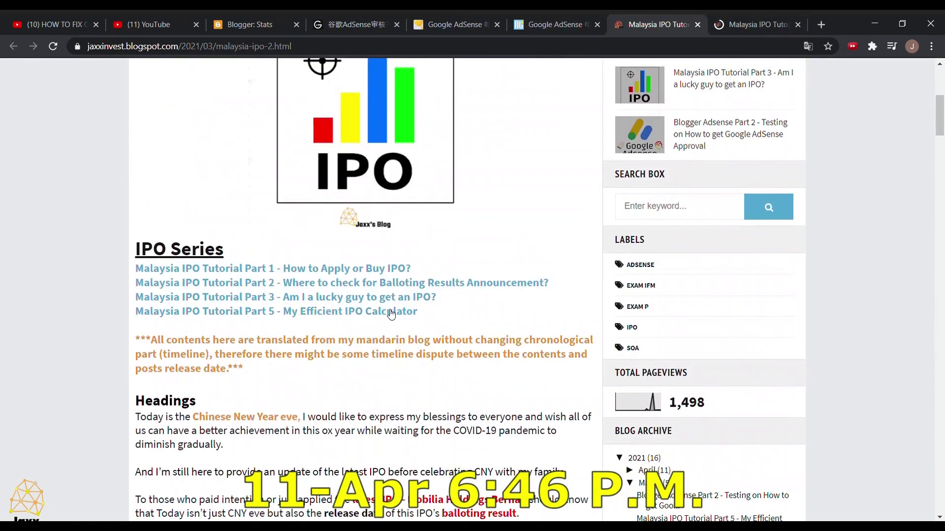
pyautogui.click(743, 22)
# Step: Test the Maybank2u website link in the Malaysia IPO Tutorial Part 3 post and close the page it opens
pyautogui.scroll(-7, 438, 209)
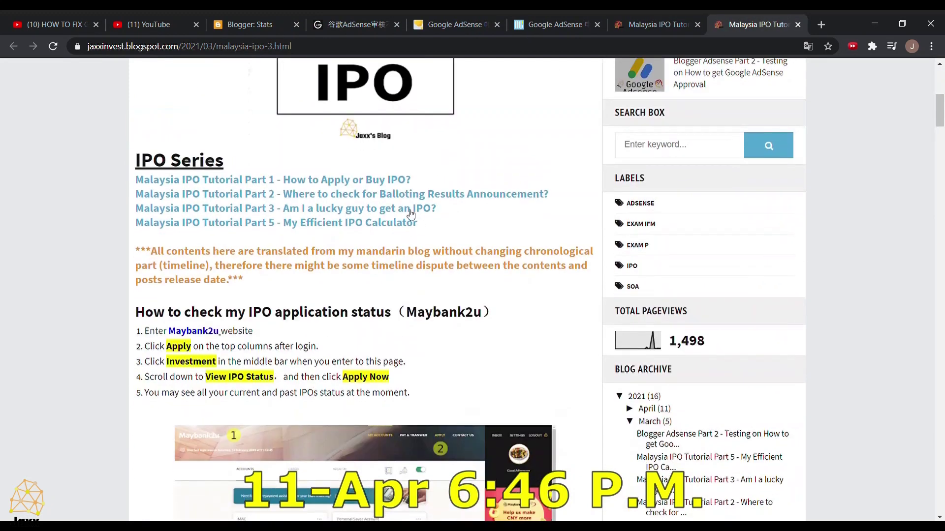
pyautogui.keyDown('ctrl'); pyautogui.click(207, 333); pyautogui.keyUp('ctrl')
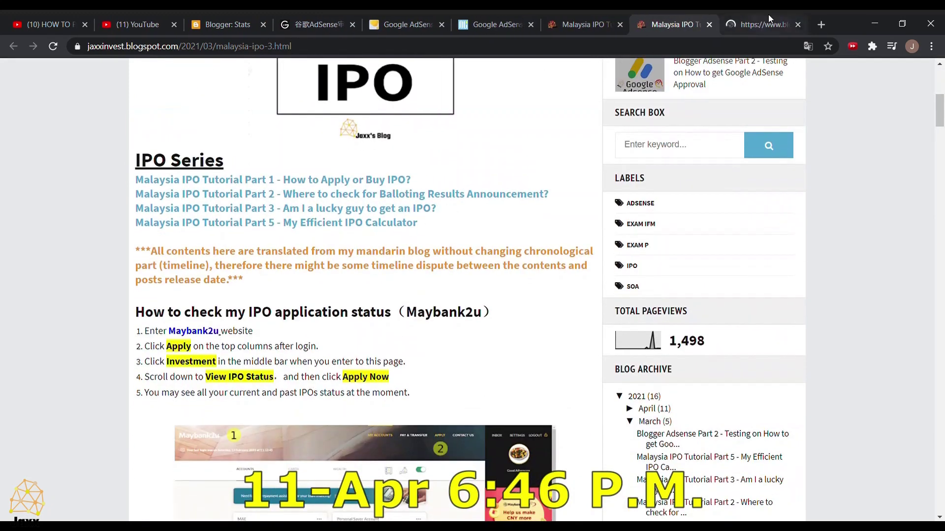
pyautogui.click(797, 25)
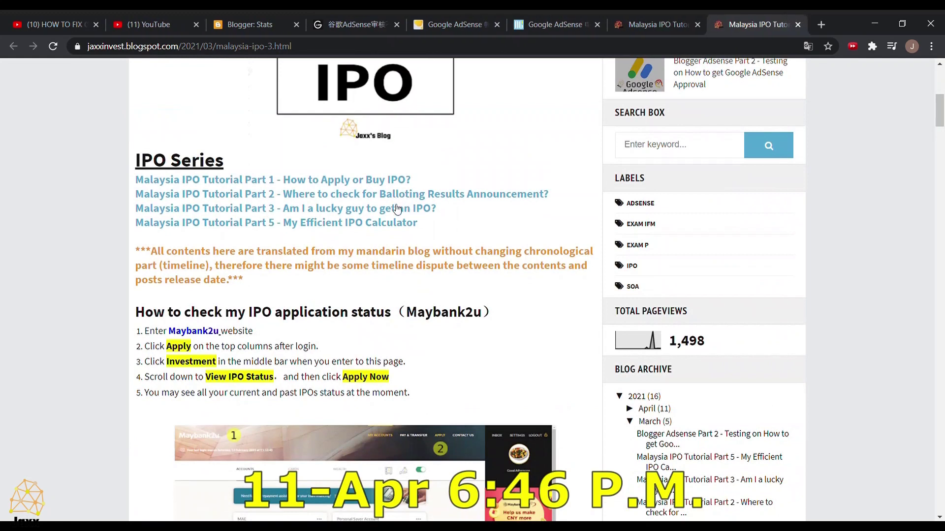
# Step: Open the tutorials in the Part 3 post's IPO Series list in separate tabs
pyautogui.scroll(-6, 395, 209)
pyautogui.scroll(7, 387, 231)
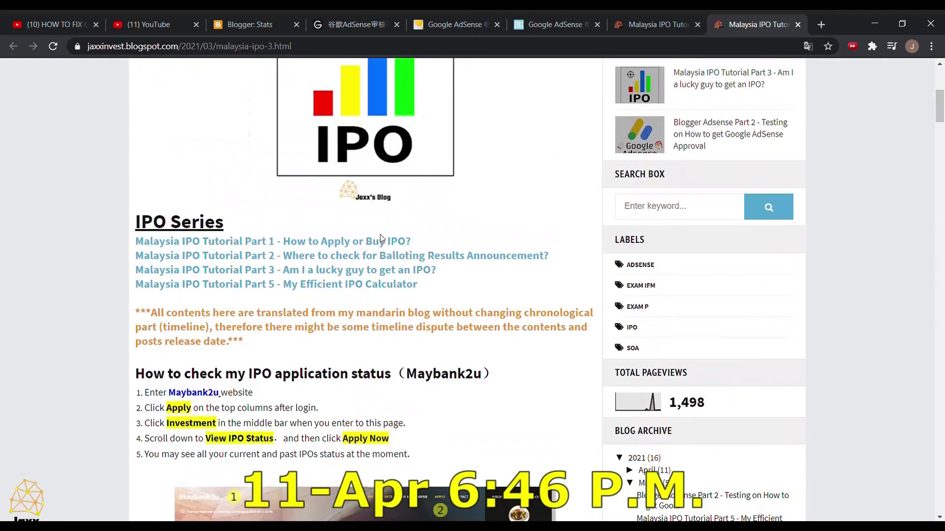
pyautogui.keyDown('ctrl'); pyautogui.click(409, 242); pyautogui.keyUp('ctrl')
pyautogui.keyDown('ctrl'); pyautogui.click(419, 271); pyautogui.keyUp('ctrl')
pyautogui.keyDown('ctrl'); pyautogui.click(430, 284); pyautogui.keyUp('ctrl')
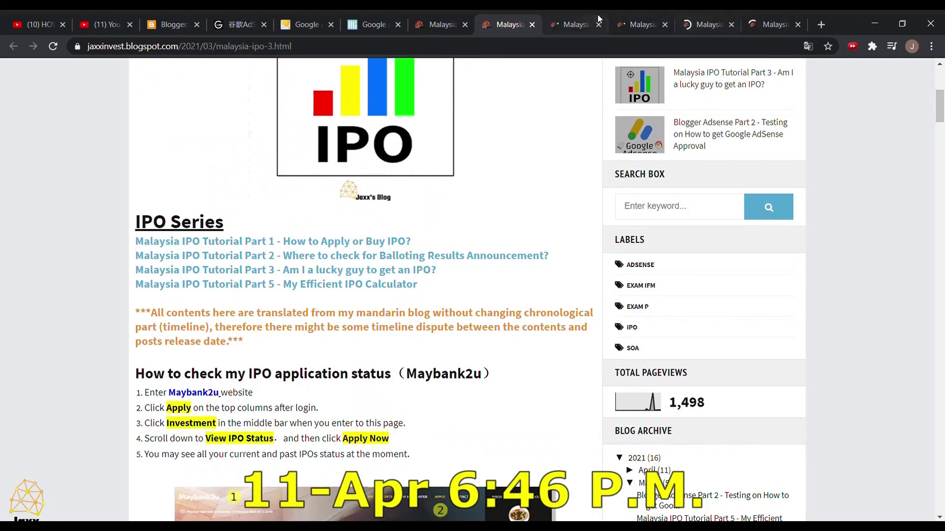
# Step: Check each tutorial page opened from the Part 3 post and close those tabs to return to the post
pyautogui.click(598, 16)
pyautogui.click(632, 15)
pyautogui.click(698, 16)
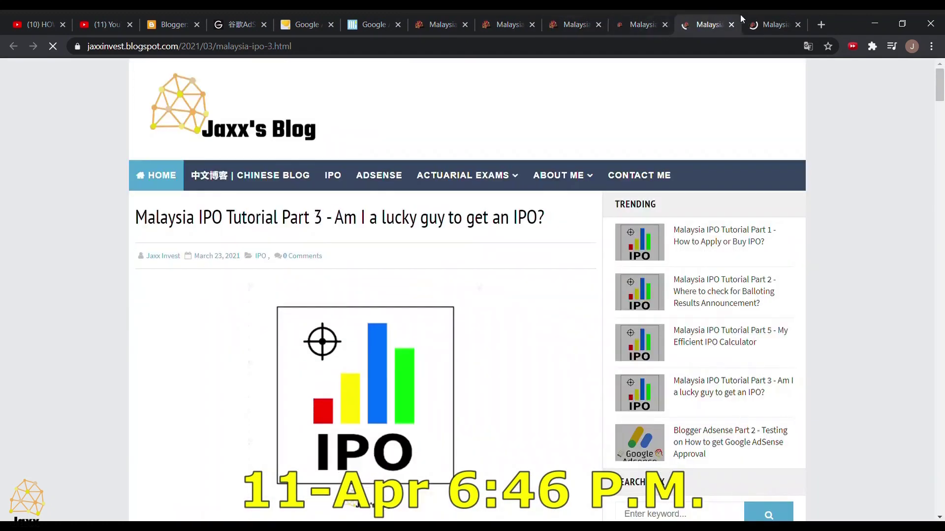
pyautogui.click(748, 16)
pyautogui.click(585, 24)
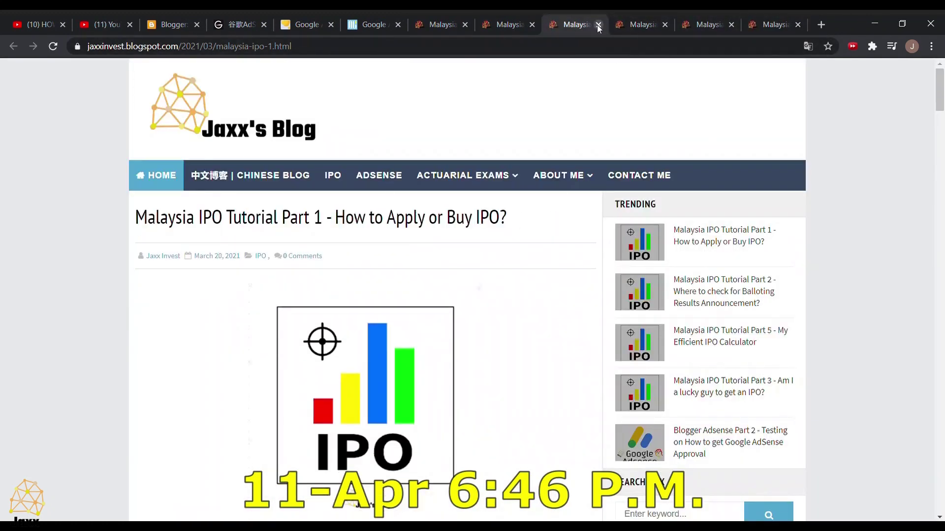
pyautogui.click(598, 25)
pyautogui.click(598, 26)
pyautogui.click(598, 27)
pyautogui.click(598, 26)
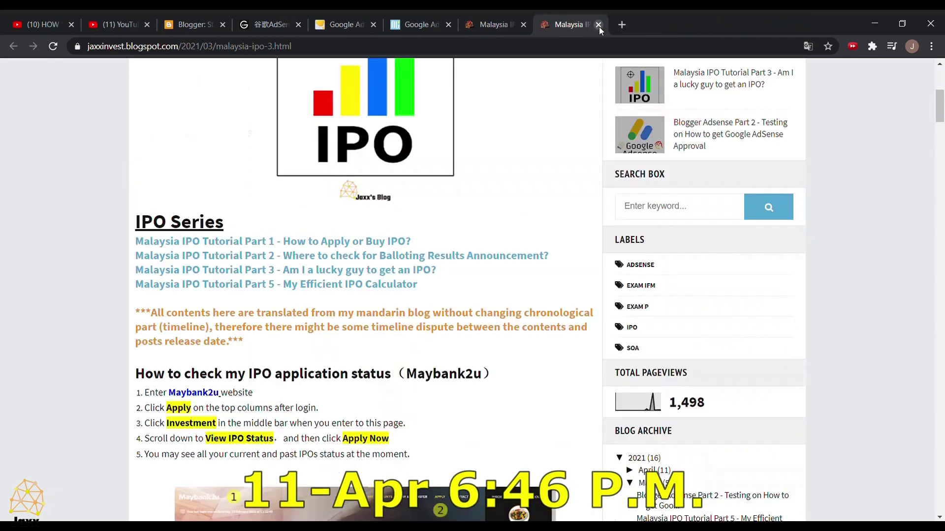
# Step: Review the Malaysia IPO Tutorial Part 3 post's images, text, tables and links down to its Endings section
pyautogui.scroll(-15, 500, 224)
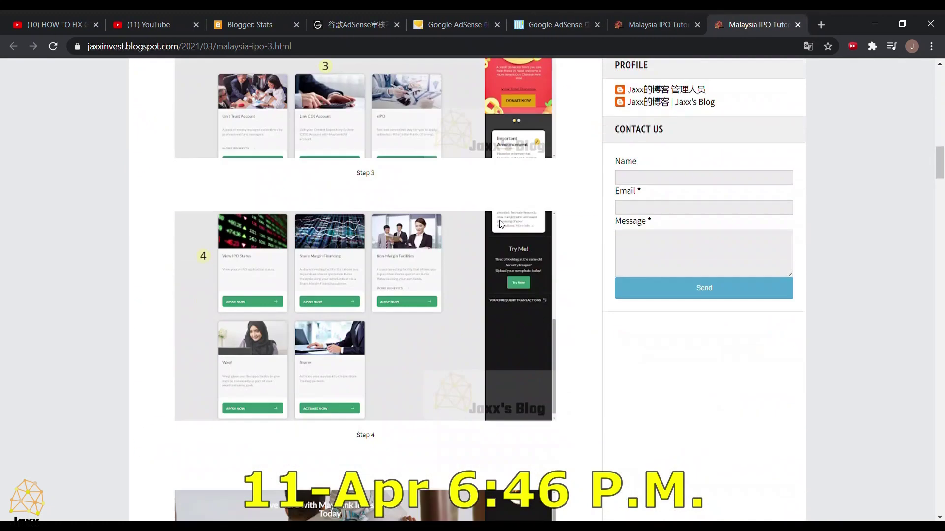
pyautogui.scroll(-15, 500, 223)
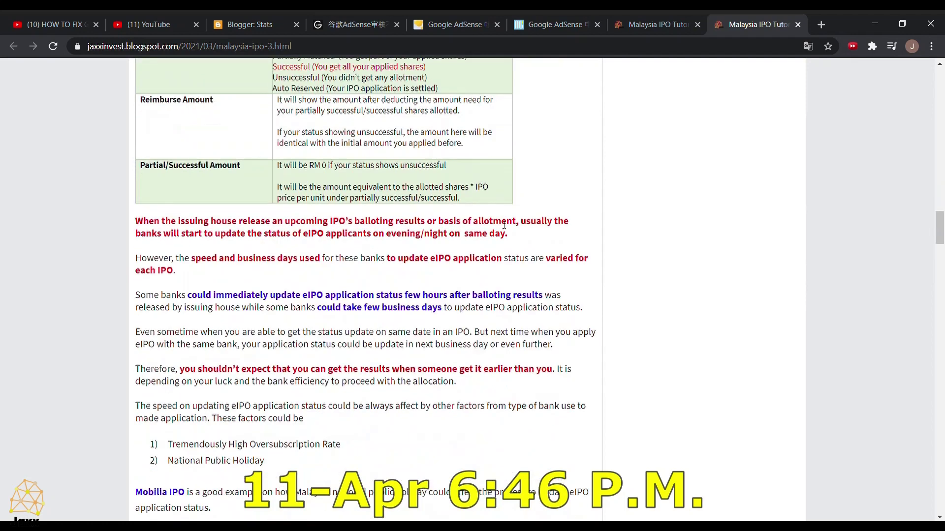
pyautogui.scroll(-18, 428, 311)
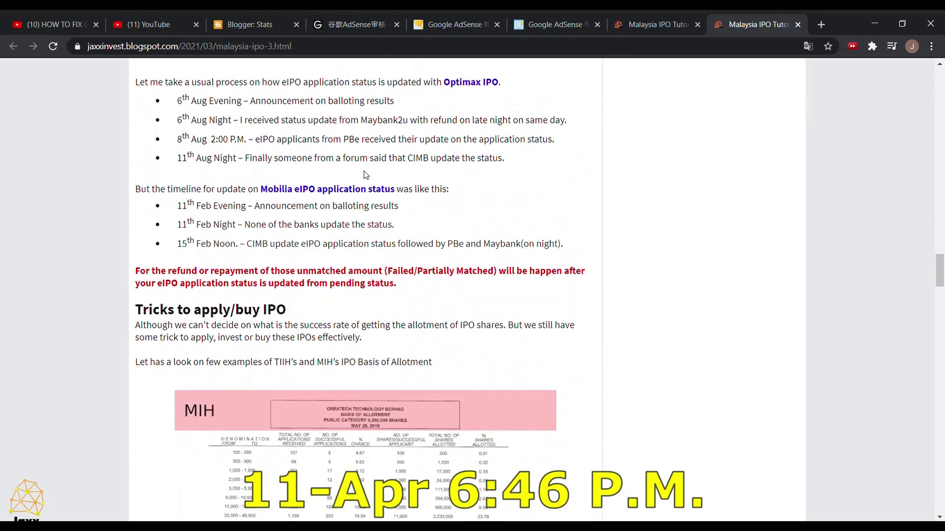
pyautogui.scroll(-18, 415, 189)
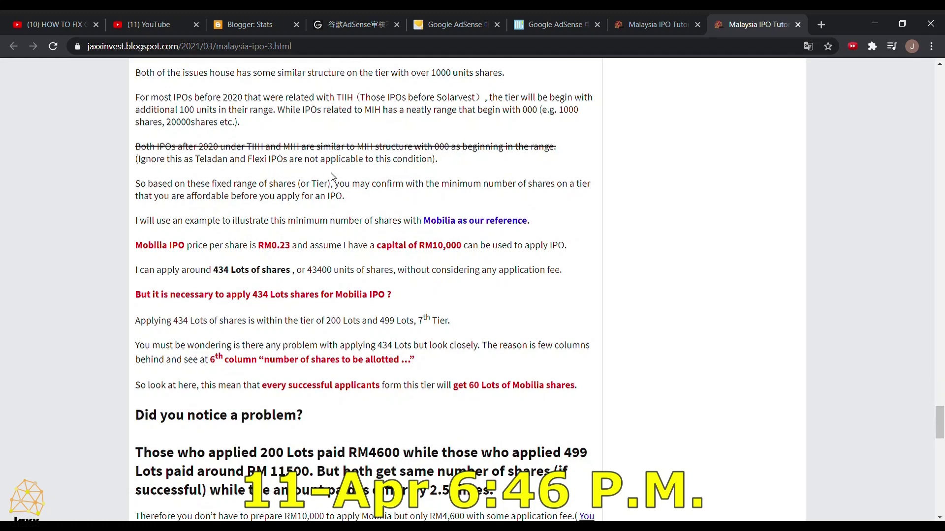
pyautogui.scroll(-6, 332, 176)
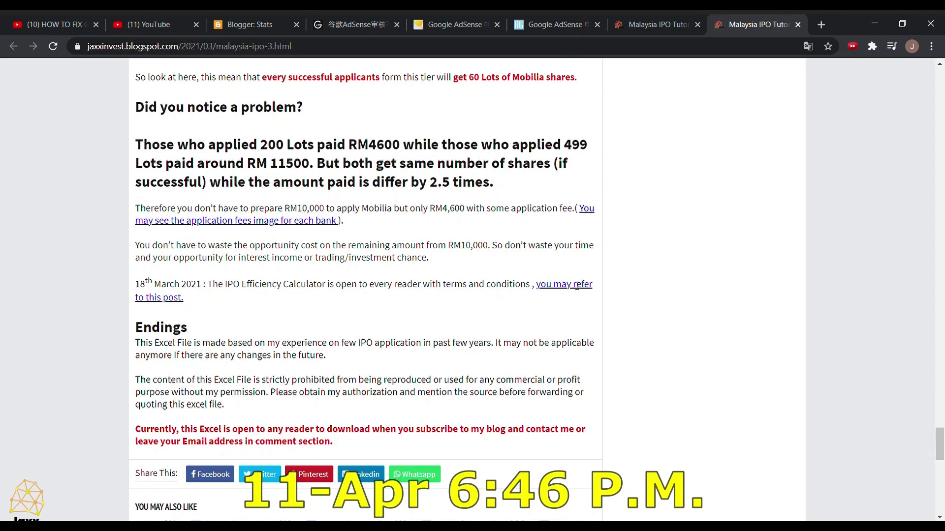
pyautogui.scroll(-1, 551, 280)
pyautogui.scroll(15, 566, 256)
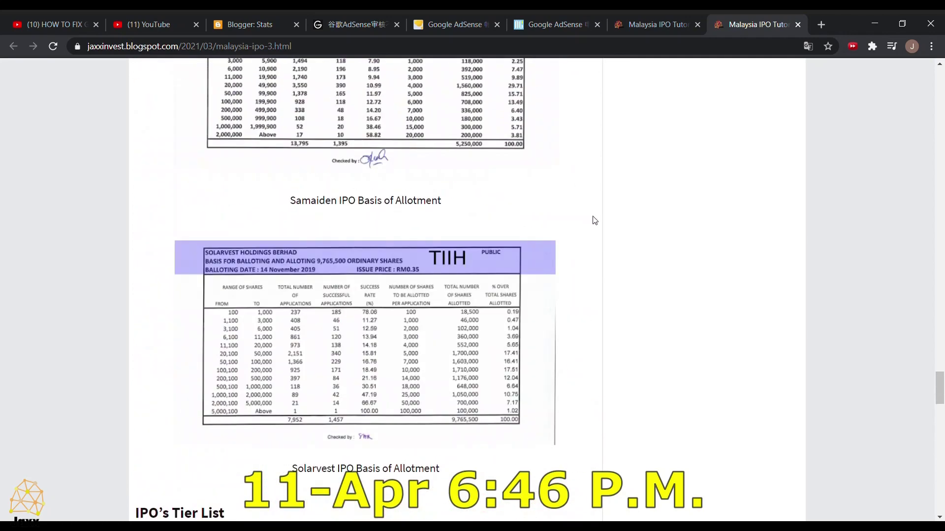
pyautogui.scroll(20, 594, 220)
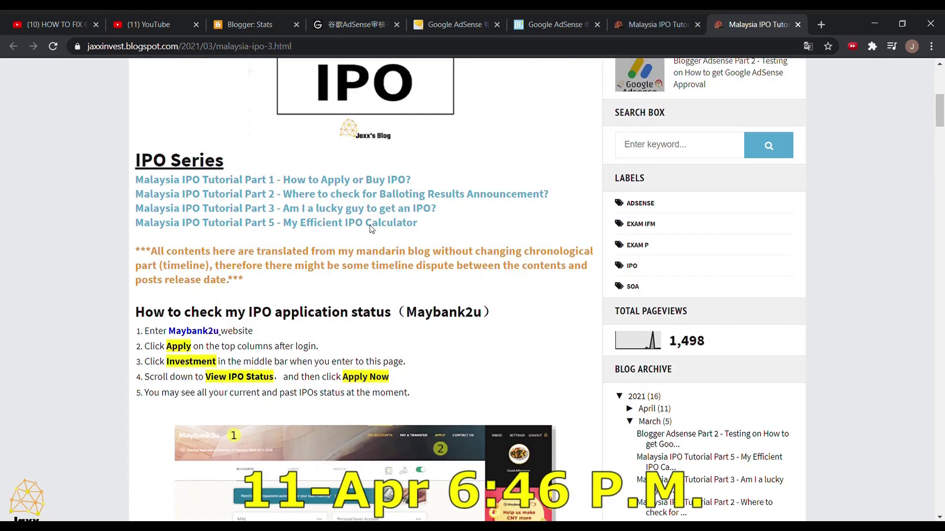
# Step: Open Malaysia IPO Tutorial Part 5 from the IPO Series list in a separate tab and bring up its series links
pyautogui.middleClick(372, 228)
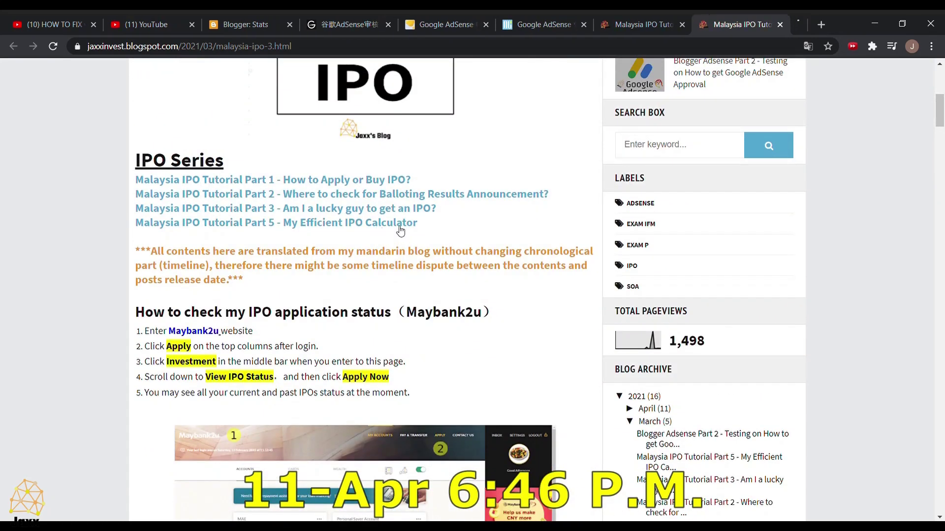
pyautogui.click(722, 14)
pyautogui.scroll(-6, 573, 114)
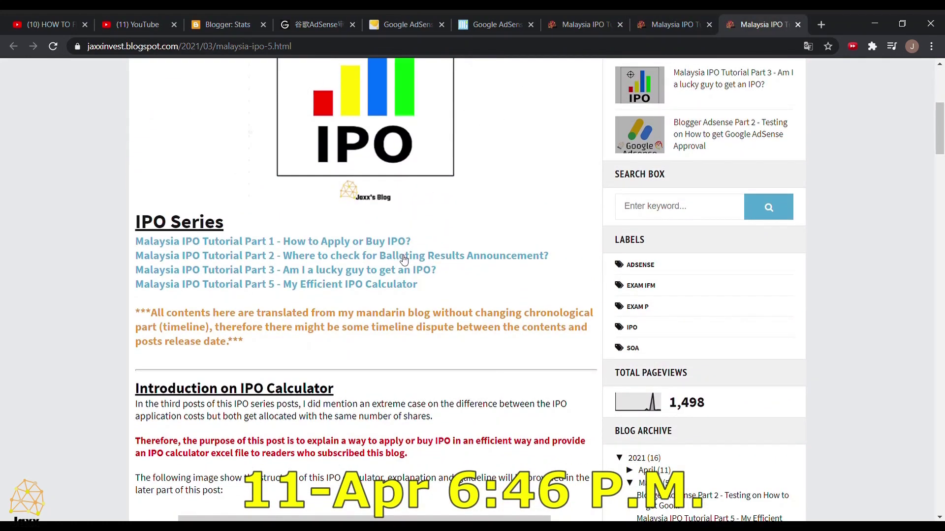
# Step: Open the tutorials in the Part 5 post's IPO Series list in separate tabs
pyautogui.scroll(-9, 404, 260)
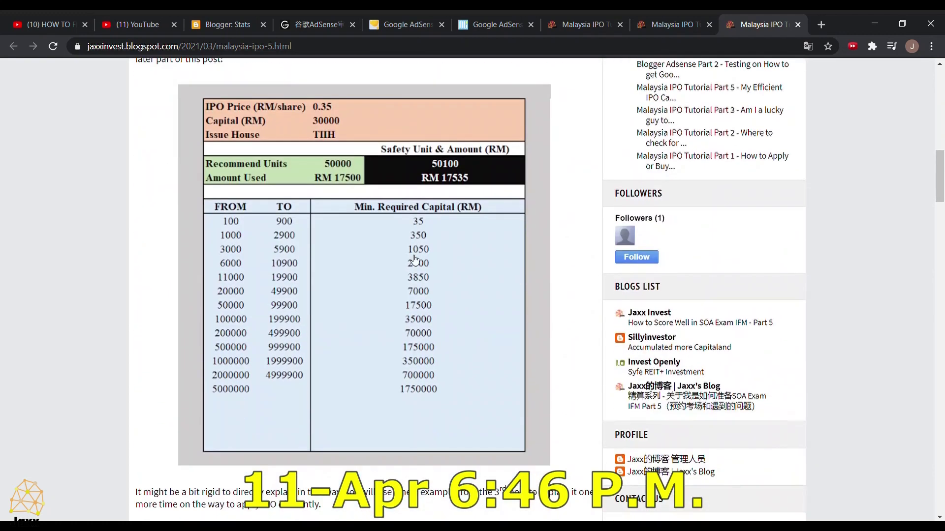
pyautogui.scroll(6, 415, 259)
pyautogui.scroll(3, 411, 267)
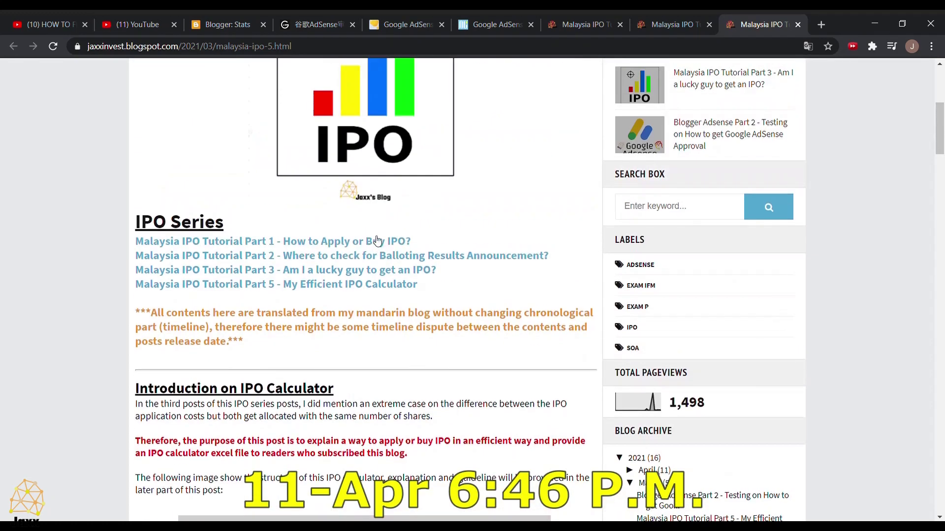
pyautogui.middleClick(392, 257)
pyautogui.middleClick(400, 270)
pyautogui.middleClick(395, 285)
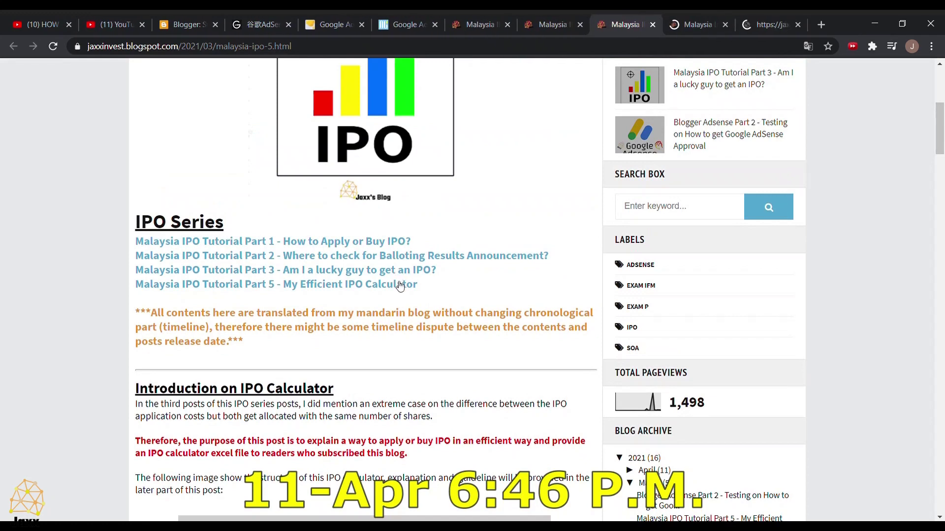
pyautogui.middleClick(395, 288)
# Step: Check each tutorial page opened from the Part 5 post and close those tabs to return to the post
pyautogui.click(598, 14)
pyautogui.click(642, 14)
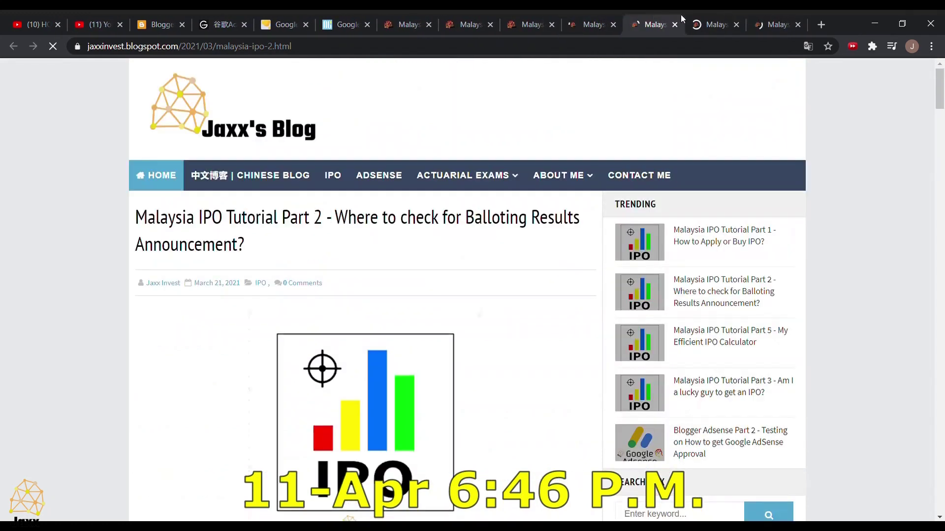
pyautogui.click(709, 14)
pyautogui.click(771, 14)
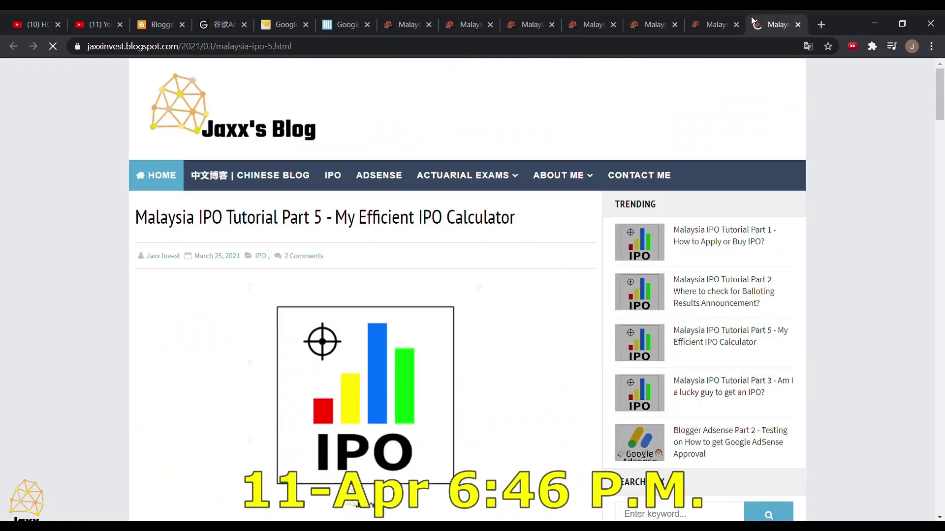
pyautogui.click(613, 14)
pyautogui.click(613, 25)
pyautogui.click(613, 25)
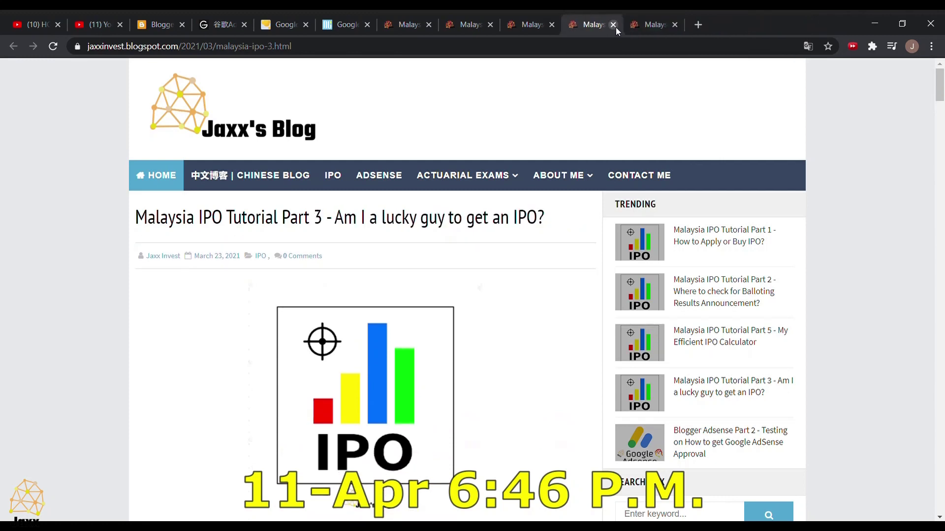
pyautogui.click(613, 24)
pyautogui.click(613, 25)
# Step: Review the Malaysia IPO Tutorial Part 5 post's tables, images and text down to the comments, and return to its beginning
pyautogui.scroll(-15, 566, 146)
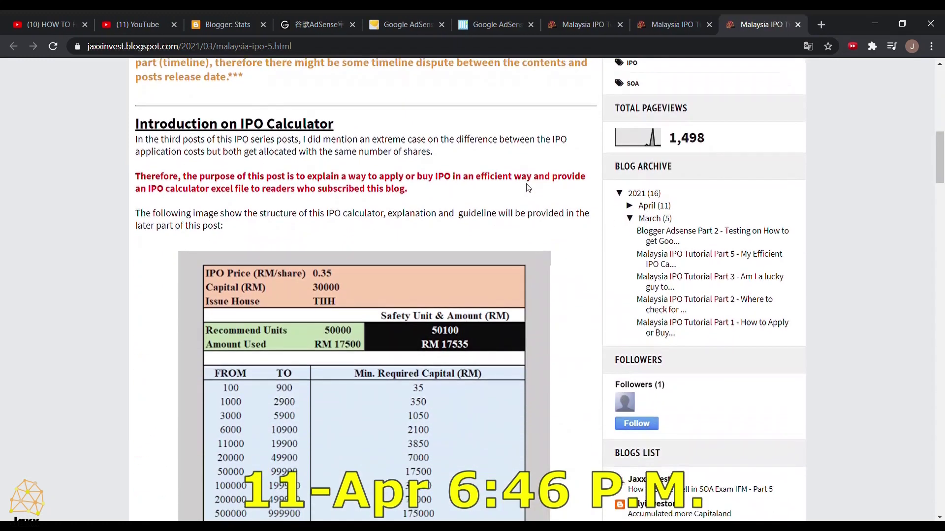
pyautogui.scroll(-15, 527, 183)
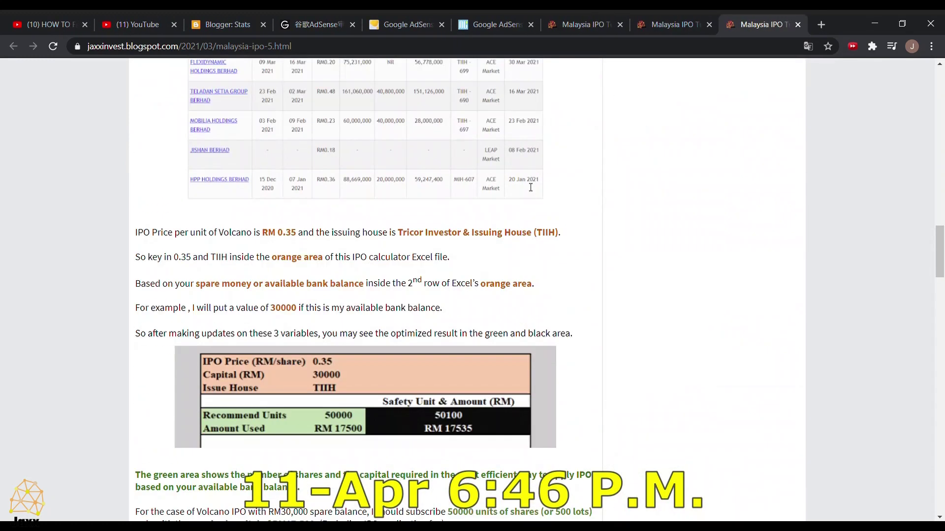
pyautogui.scroll(-15, 529, 186)
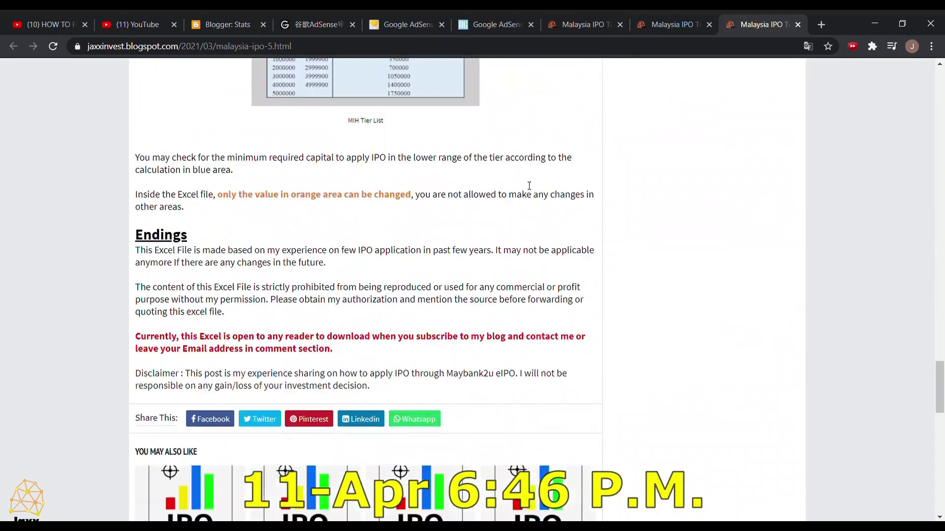
pyautogui.scroll(-10, 491, 207)
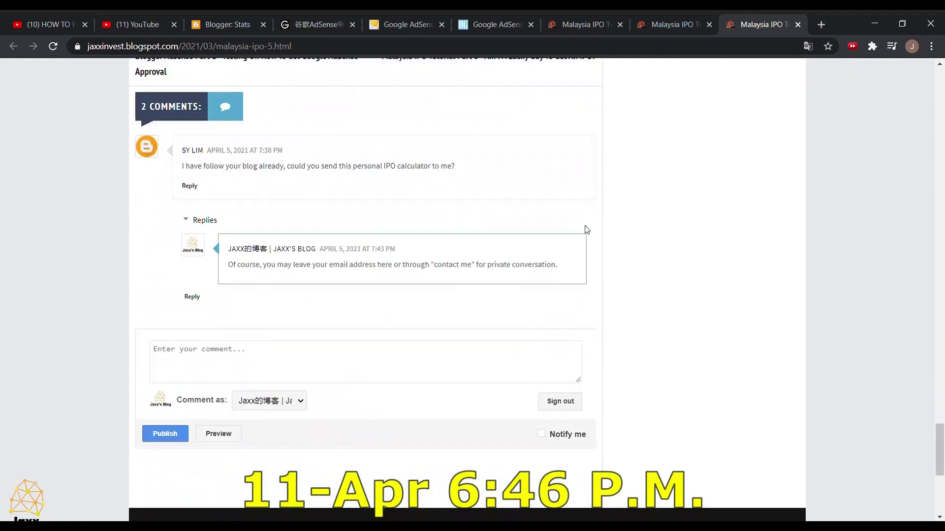
pyautogui.scroll(20, 597, 217)
pyautogui.scroll(20, 615, 210)
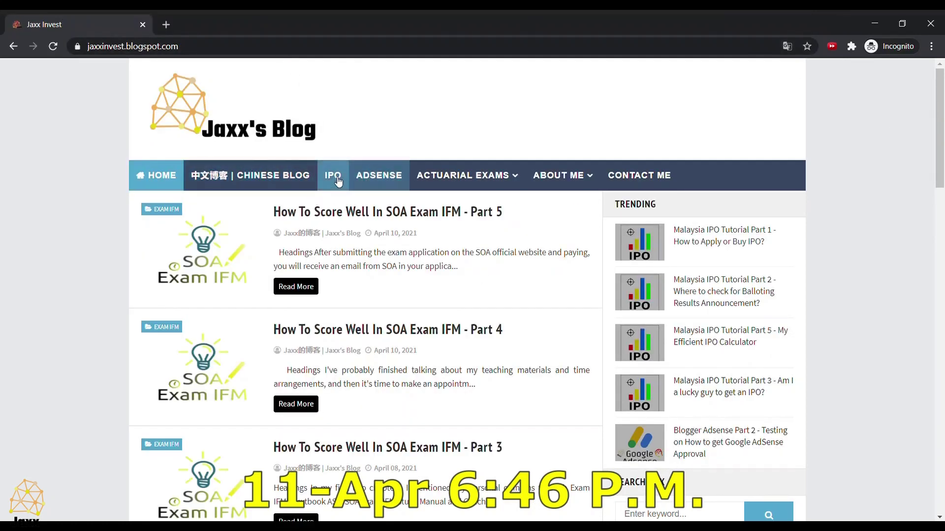
# Step: In the incognito window, open Malaysia IPO Tutorial Part 3 from the blog's IPO category
pyautogui.scroll(-10, 389, 246)
pyautogui.scroll(10, 374, 196)
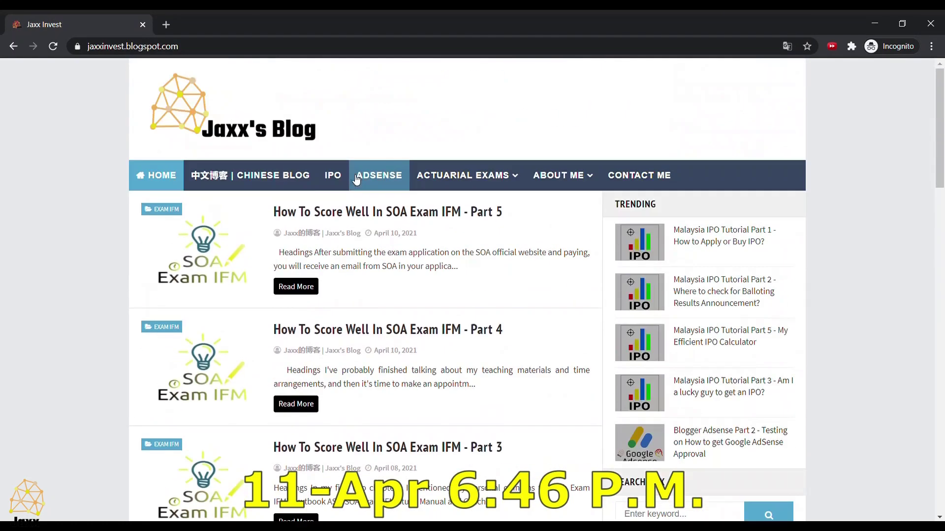
pyautogui.click(378, 185)
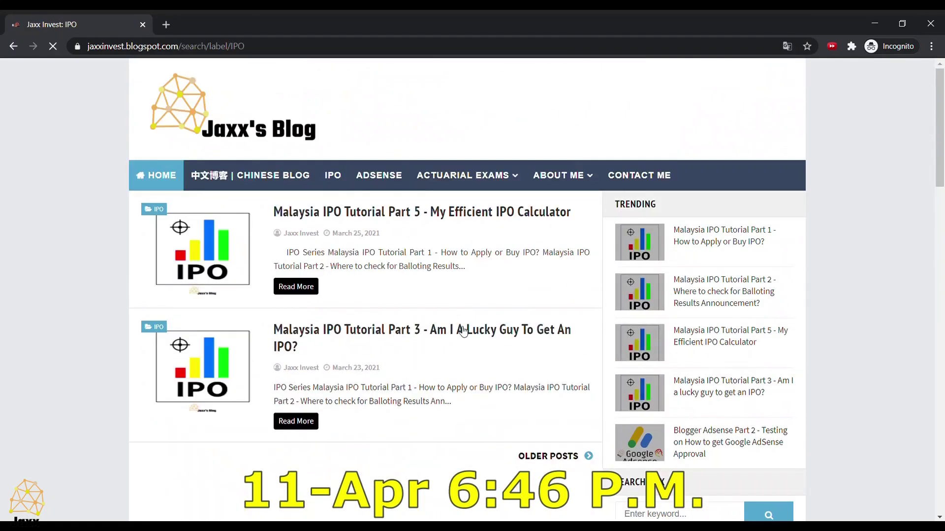
pyautogui.click(537, 311)
# Step: Test the Maybank2u link under the Part 3 post's application status heading in a separate tab and leave the incognito window
pyautogui.scroll(-10, 525, 301)
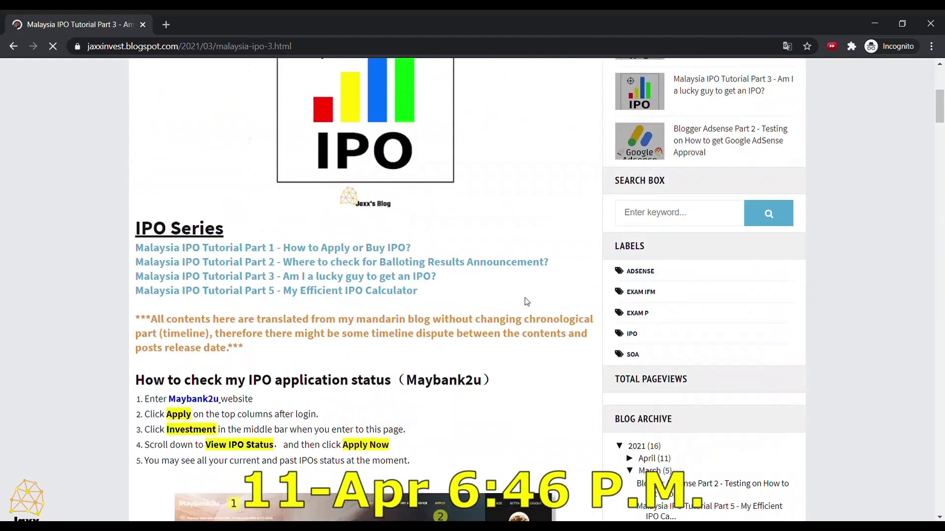
pyautogui.scroll(-6, 493, 294)
pyautogui.scroll(9, 295, 246)
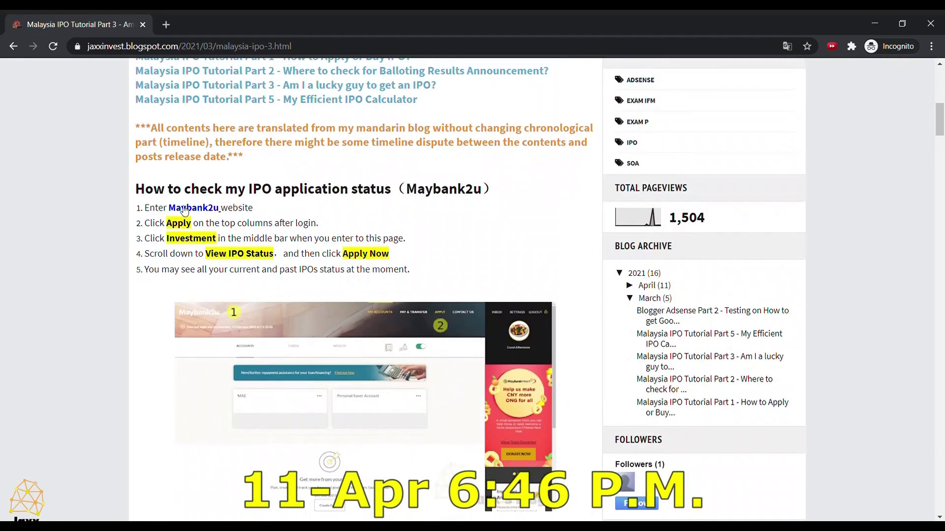
pyautogui.middleClick(190, 211)
pyautogui.click(196, 20)
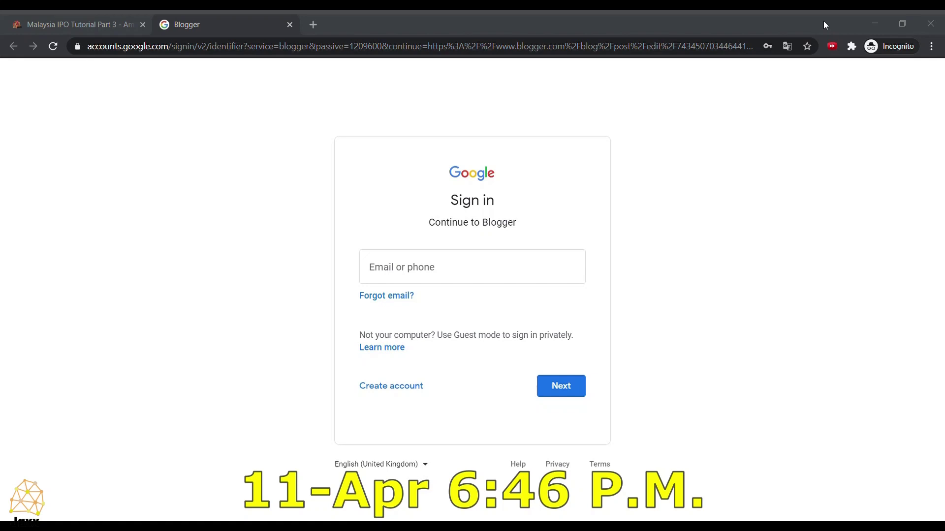
pyautogui.click(880, 16)
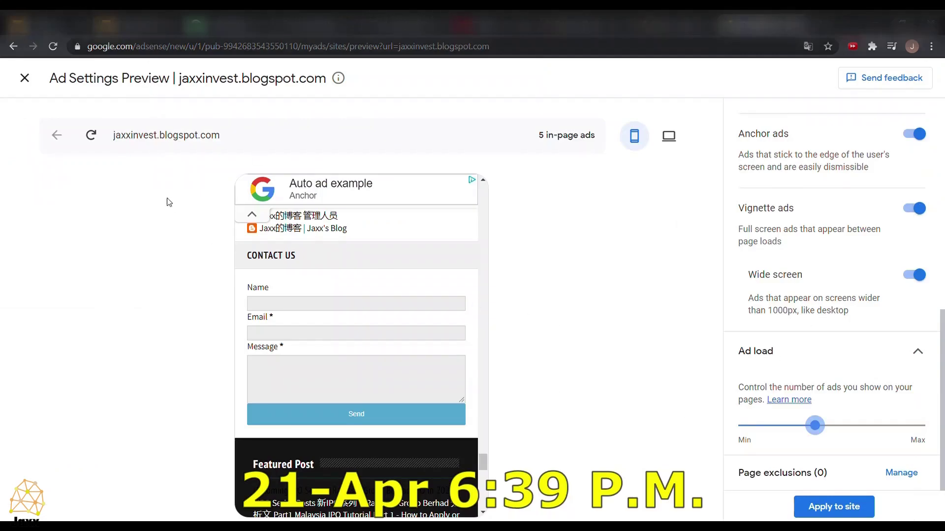
# Step: Review the auto ad placements in jaxxinvest.blogspot.com's mobile preview and apply the ad settings to the site with Apply now
pyautogui.scroll(10, 451, 277)
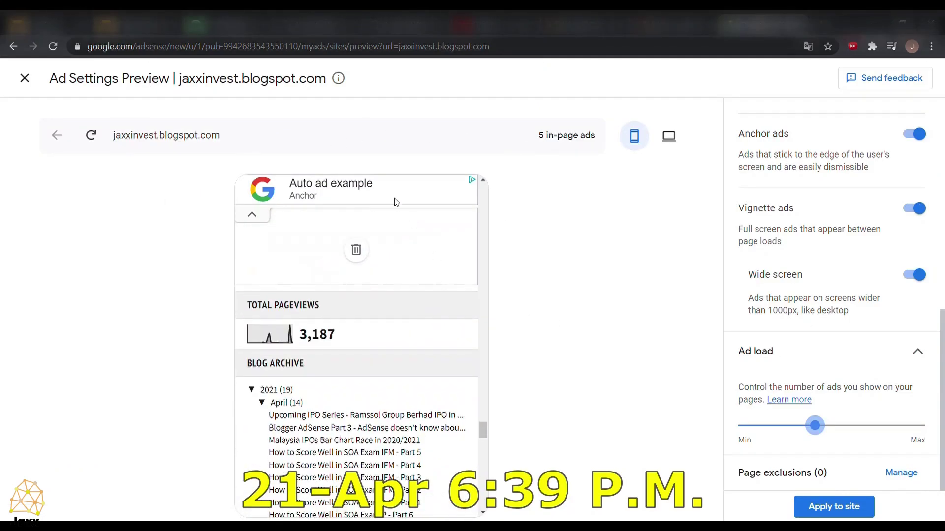
pyautogui.scroll(10, 411, 286)
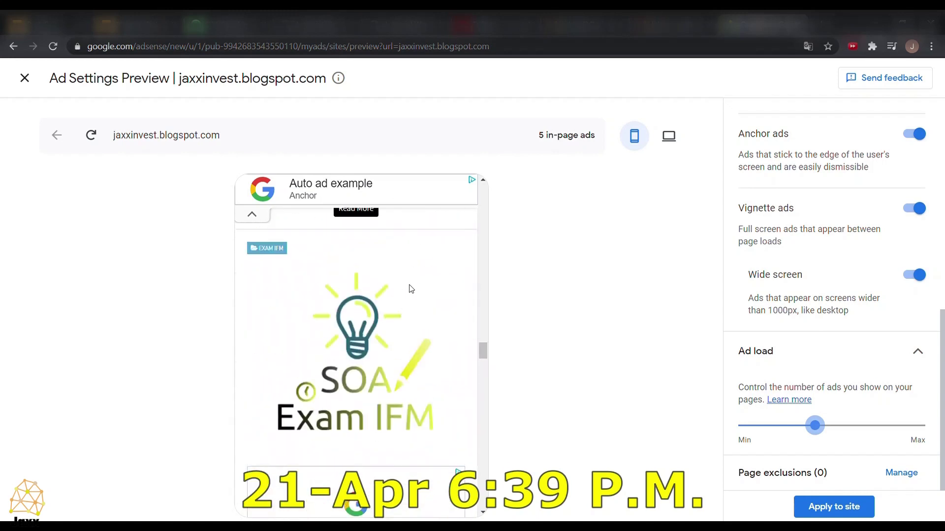
pyautogui.scroll(10, 411, 289)
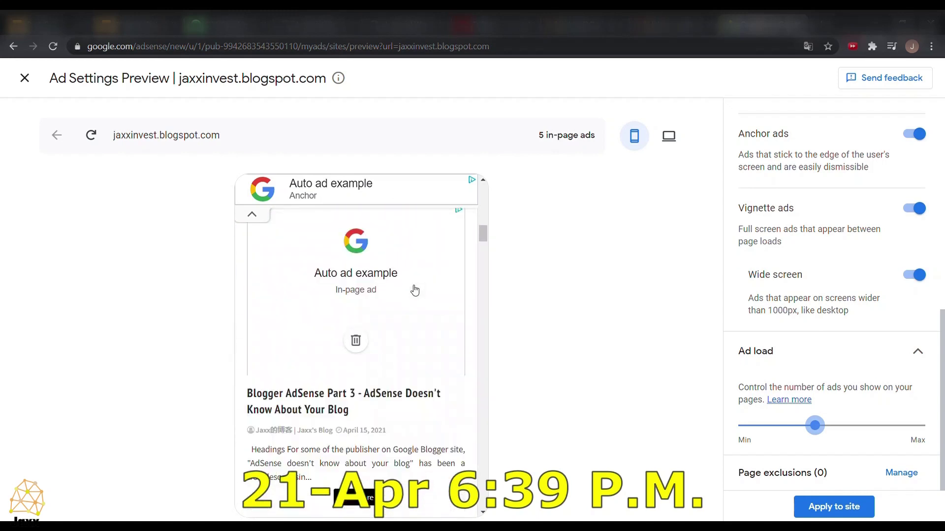
pyautogui.scroll(-5, 415, 290)
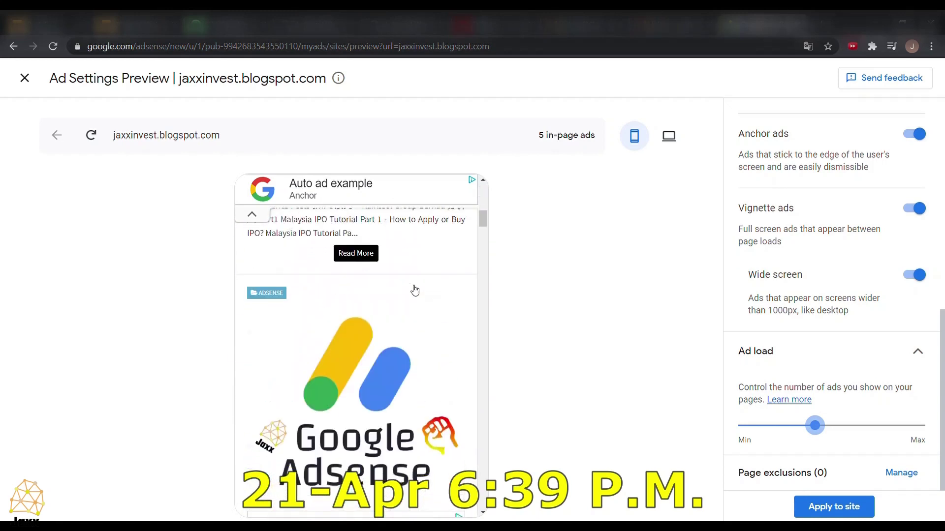
pyautogui.click(860, 510)
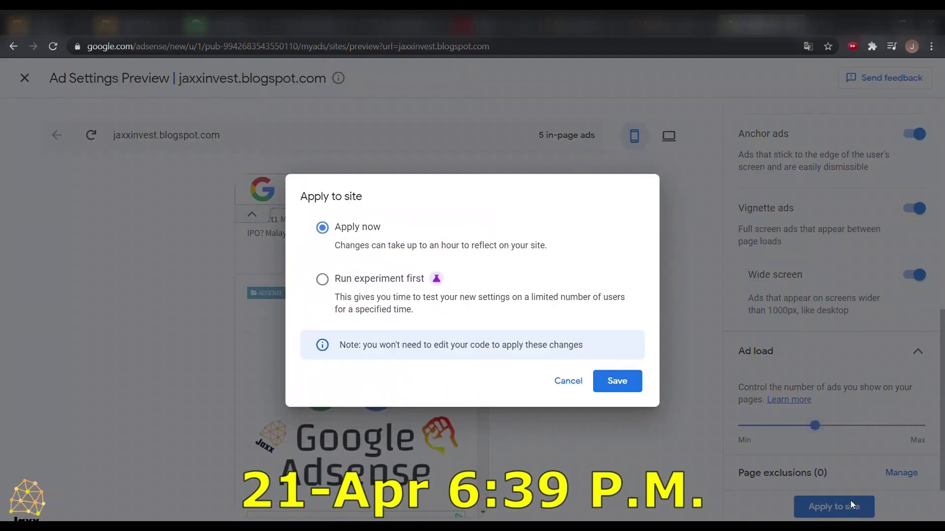
pyautogui.click(627, 388)
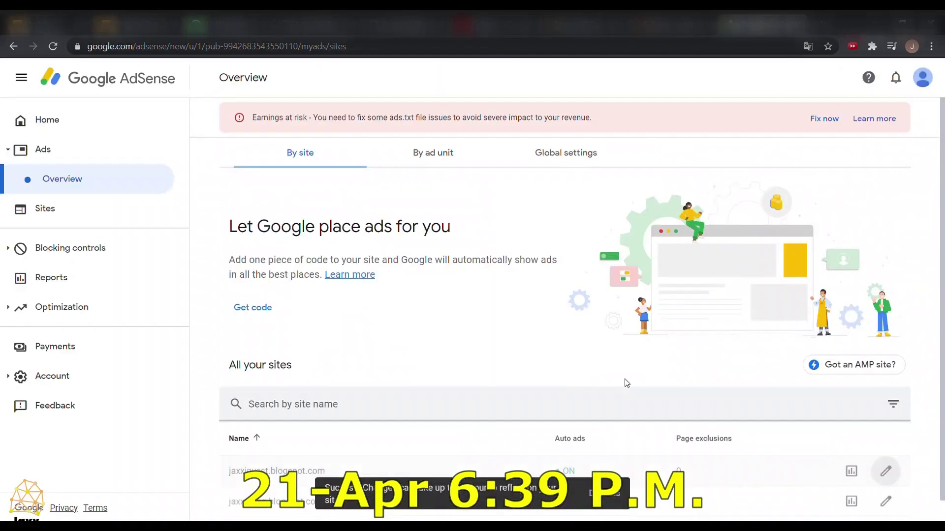